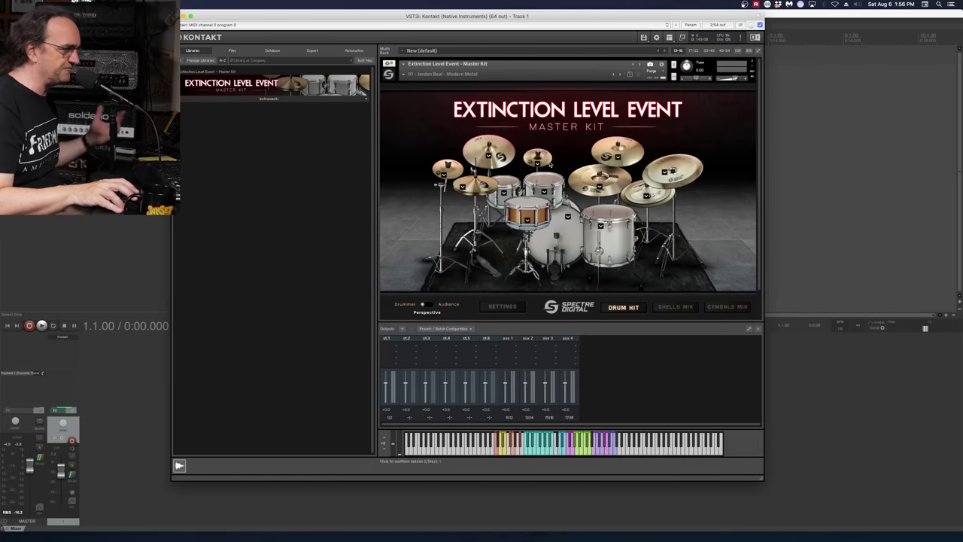
- Load the 03 - Glenn Fricker - Metal snapshot for the Extinction Level Event Master Kit
{"action": "left_click_drag", "start_coordinate": [538, 20], "coordinate": [586, 27]}
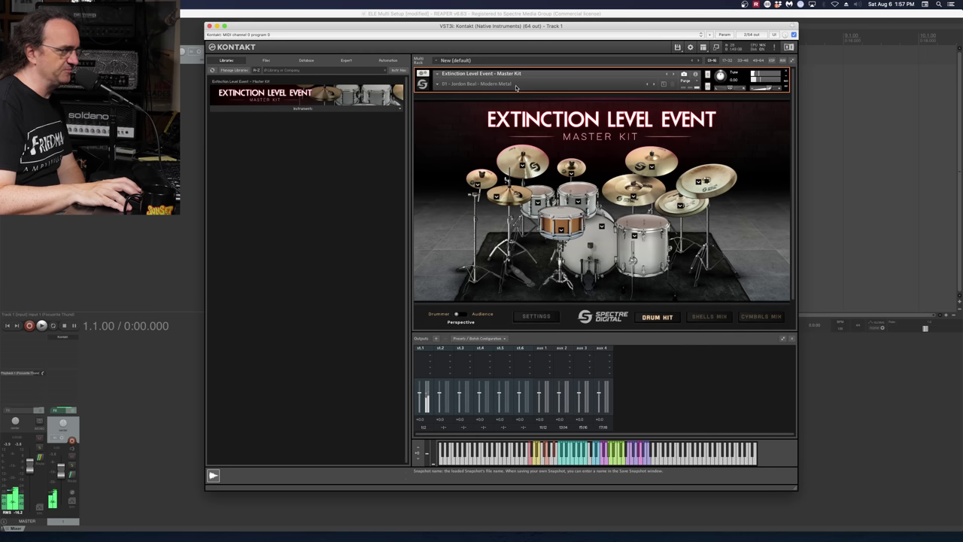
{"action": "left_click", "coordinate": [447, 83]}
{"action": "left_click", "coordinate": [454, 104]}
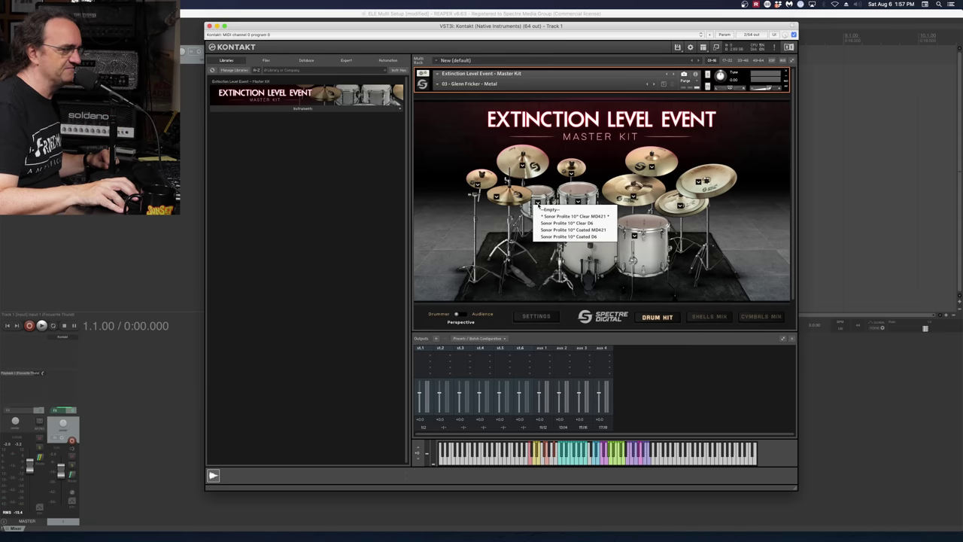
- Switch both rack toms and the floor tom to their Sonor Prolite Coated D6 versions
{"action": "left_click", "coordinate": [538, 203]}
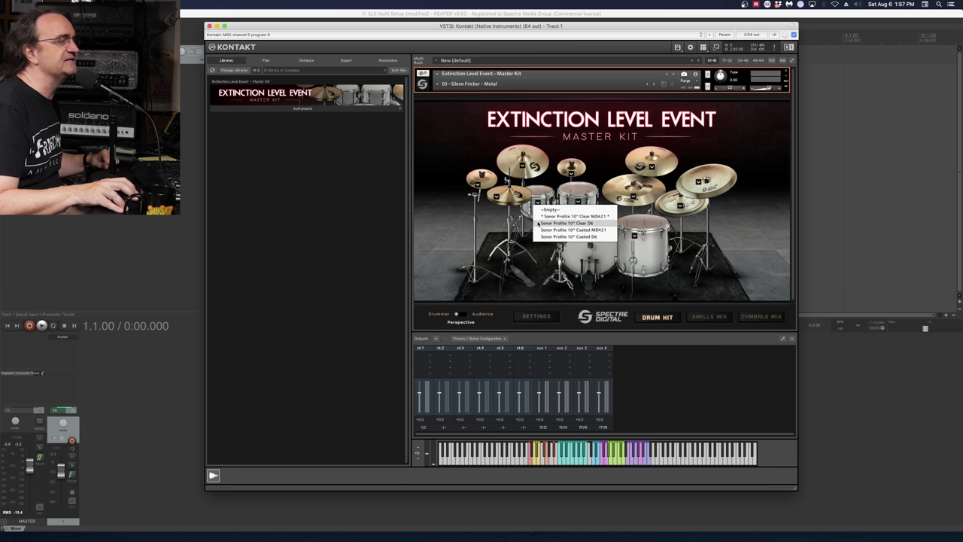
{"action": "left_click", "coordinate": [564, 223]}
{"action": "left_click", "coordinate": [577, 213]}
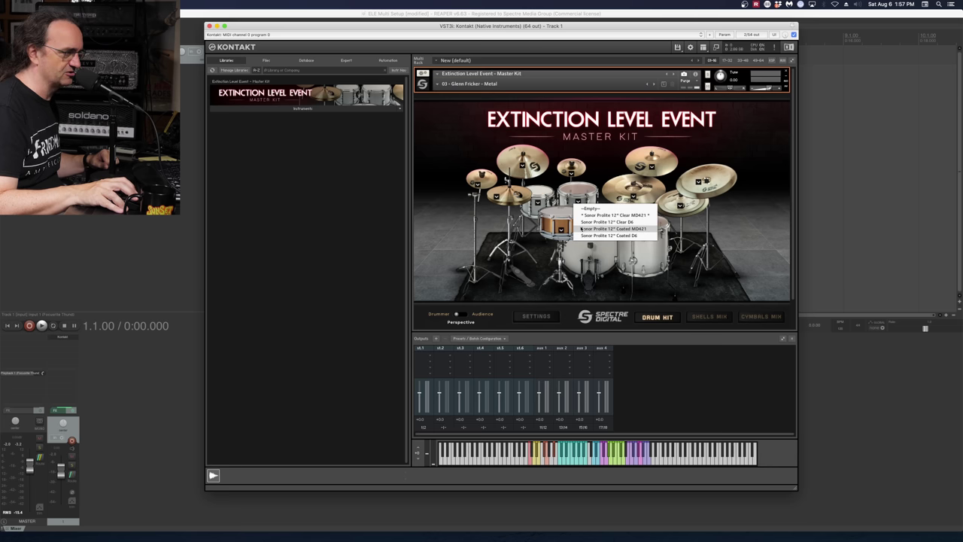
{"action": "left_click", "coordinate": [583, 229]}
{"action": "left_click", "coordinate": [635, 234]}
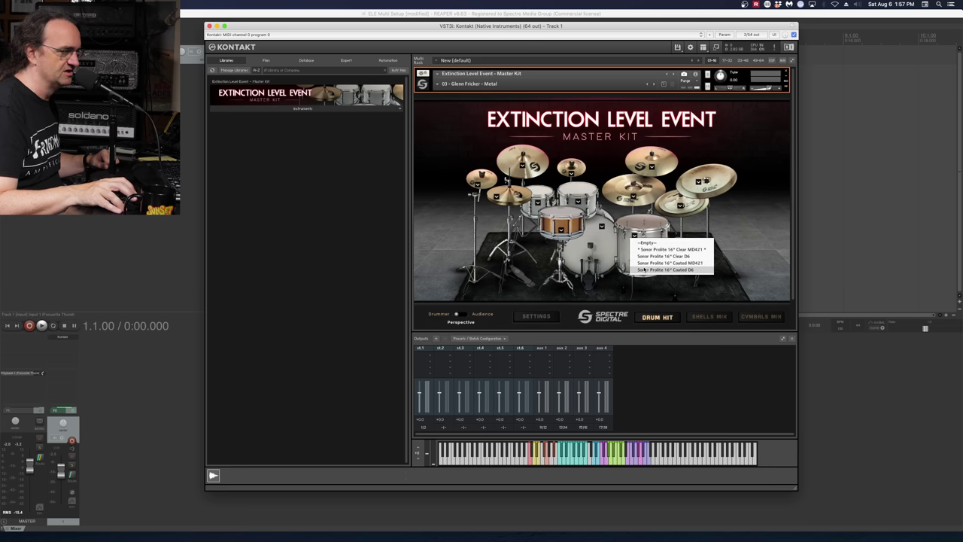
{"action": "left_click", "coordinate": [643, 263]}
{"action": "left_click", "coordinate": [577, 202]}
{"action": "left_click", "coordinate": [583, 235]}
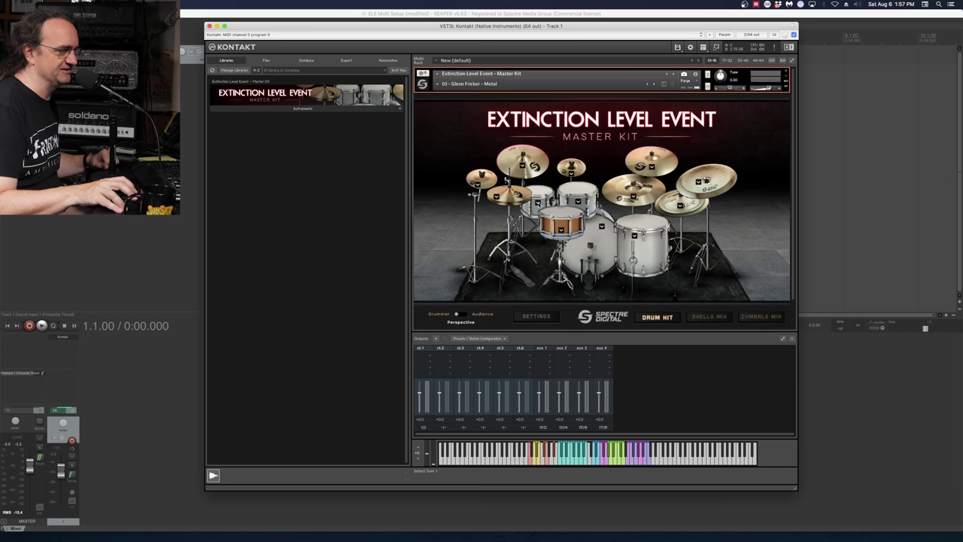
{"action": "left_click", "coordinate": [537, 201]}
{"action": "left_click", "coordinate": [560, 235]}
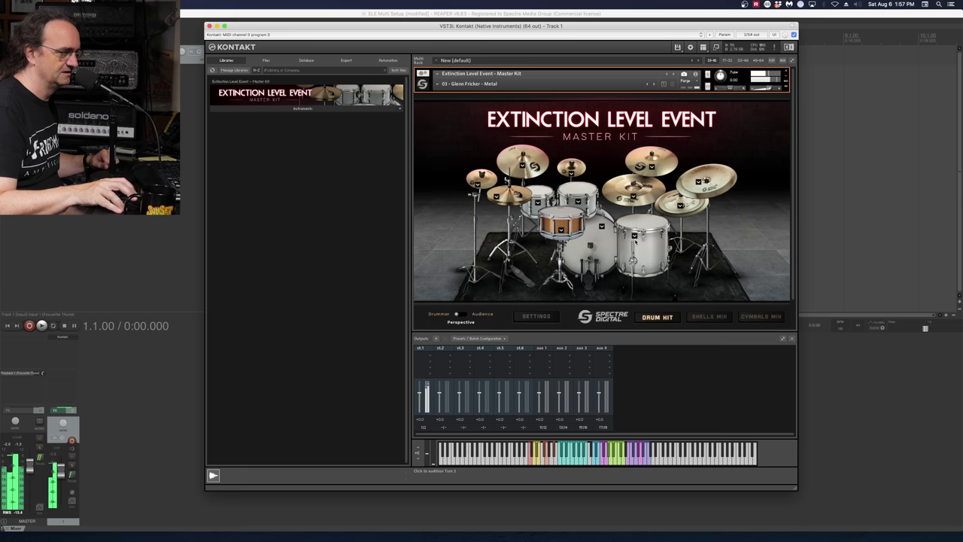
- Set the 16", 12" and 10" toms back to their Sonor Prolite Clear MD421 versions
{"action": "left_click", "coordinate": [634, 234]}
{"action": "left_click", "coordinate": [655, 248]}
{"action": "left_click", "coordinate": [578, 201]}
{"action": "left_click", "coordinate": [588, 217]}
{"action": "left_click", "coordinate": [539, 201]}
{"action": "left_click", "coordinate": [557, 219]}
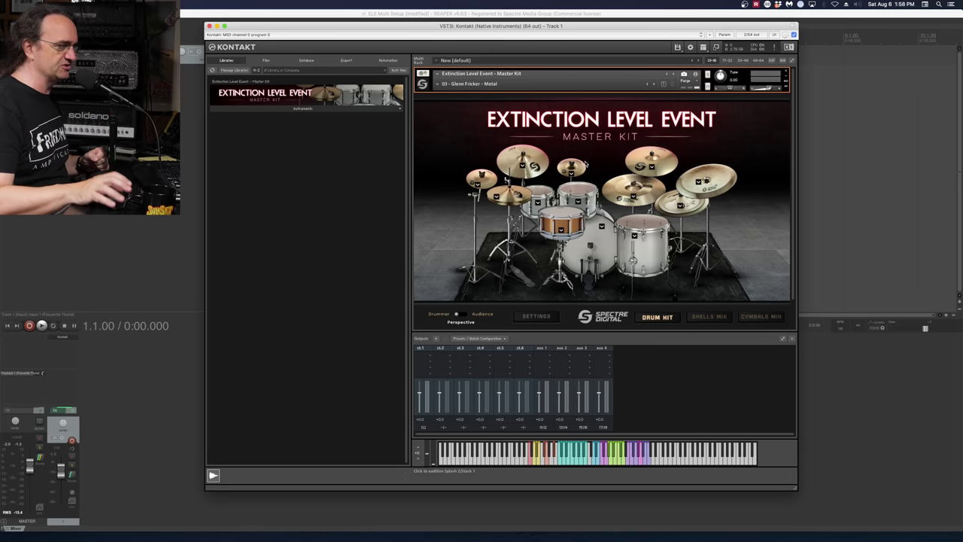
- Add 18 two-channel outputs with ascending output assignment and make this the default output configuration
{"action": "left_click", "coordinate": [709, 316]}
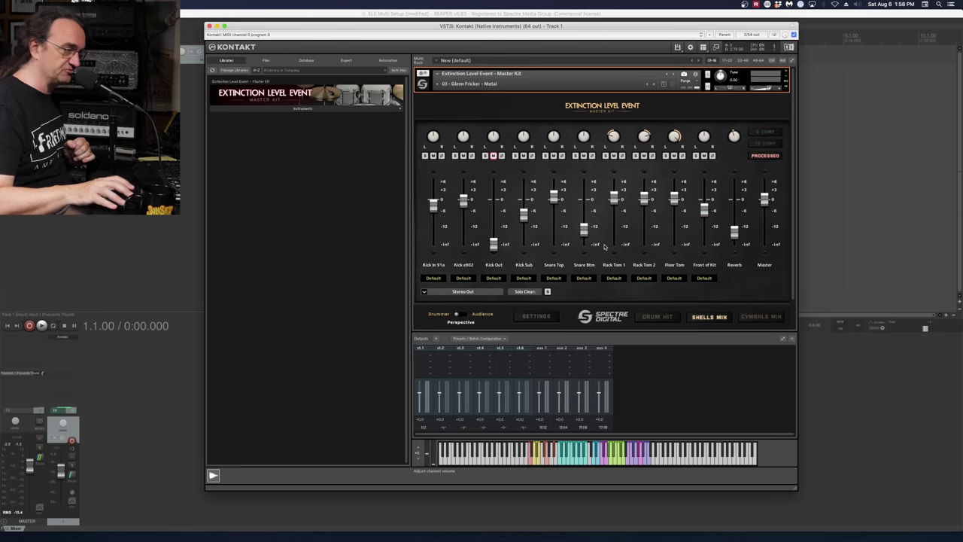
{"action": "left_click", "coordinate": [763, 316]}
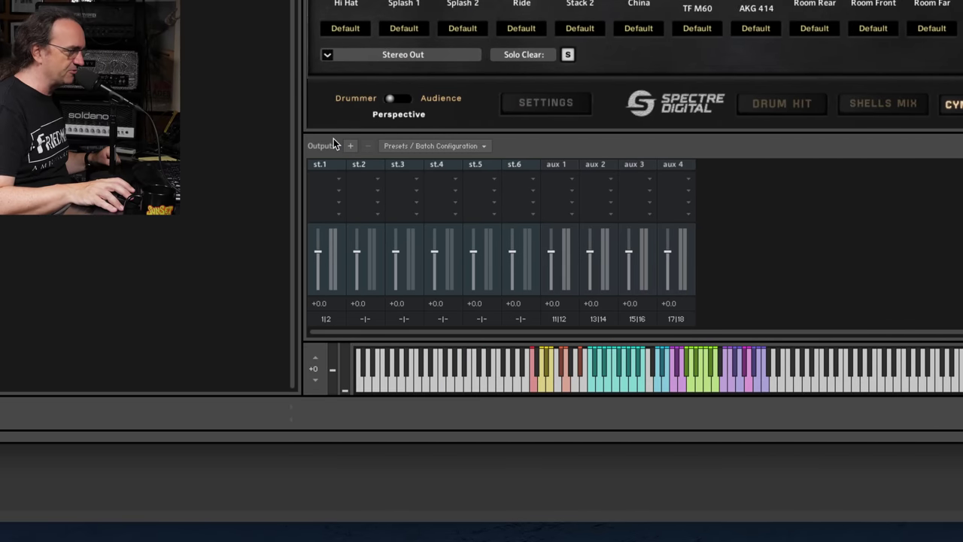
{"action": "left_click", "coordinate": [349, 145]}
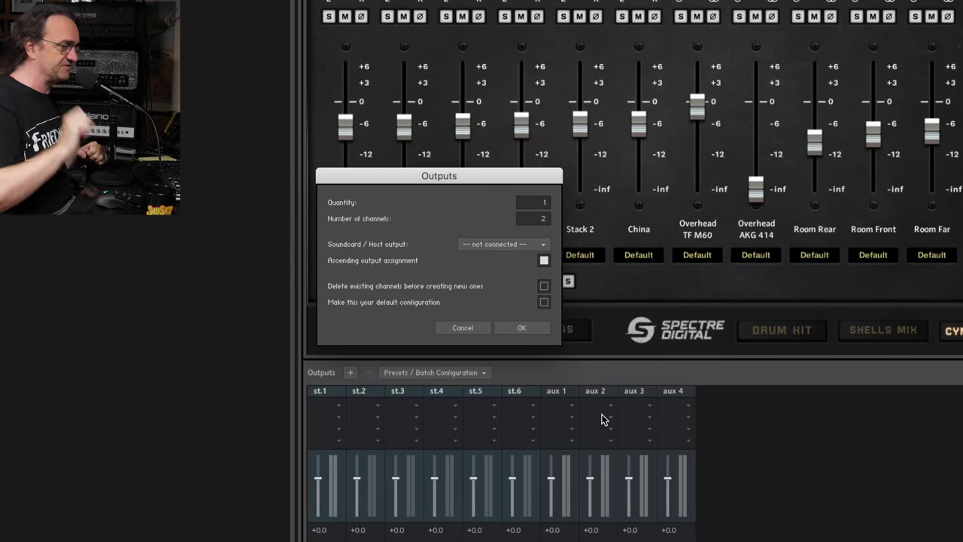
{"action": "left_click", "coordinate": [539, 202]}
{"action": "type", "text": "18"}
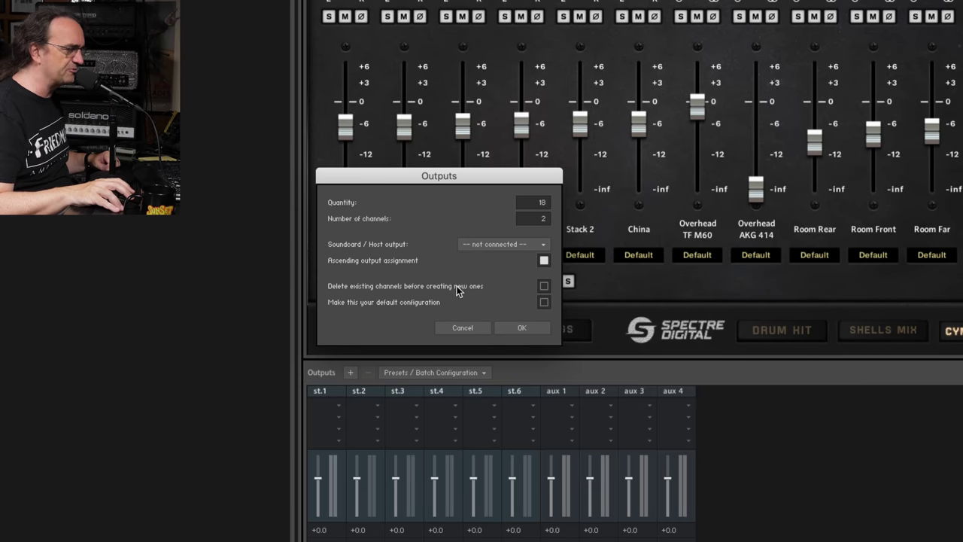
{"action": "left_click", "coordinate": [546, 302]}
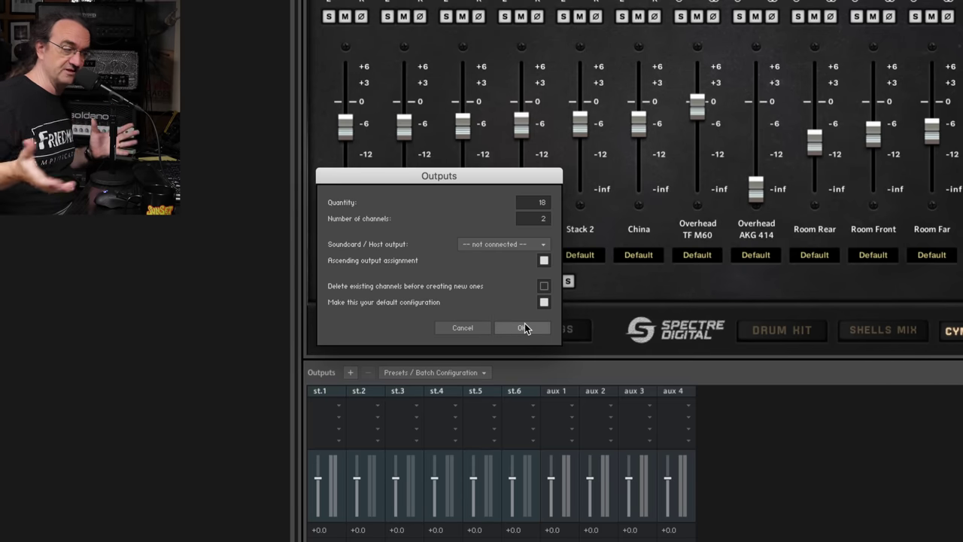
{"action": "left_click", "coordinate": [524, 328]}
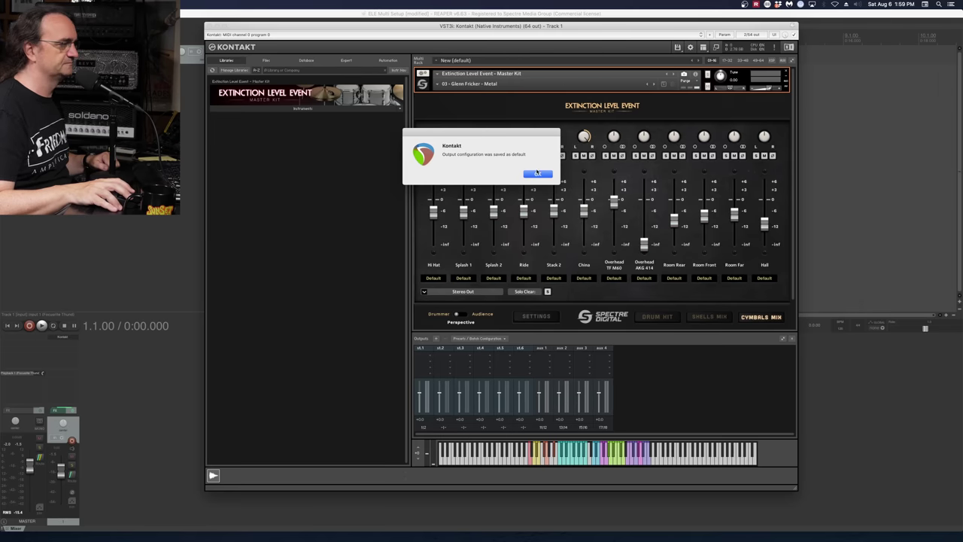
{"action": "left_click", "coordinate": [537, 173]}
- Review the row of output channels and the output choices offered for the Hi Hat channel
{"action": "left_click_drag", "start_coordinate": [553, 436], "coordinate": [424, 438]}
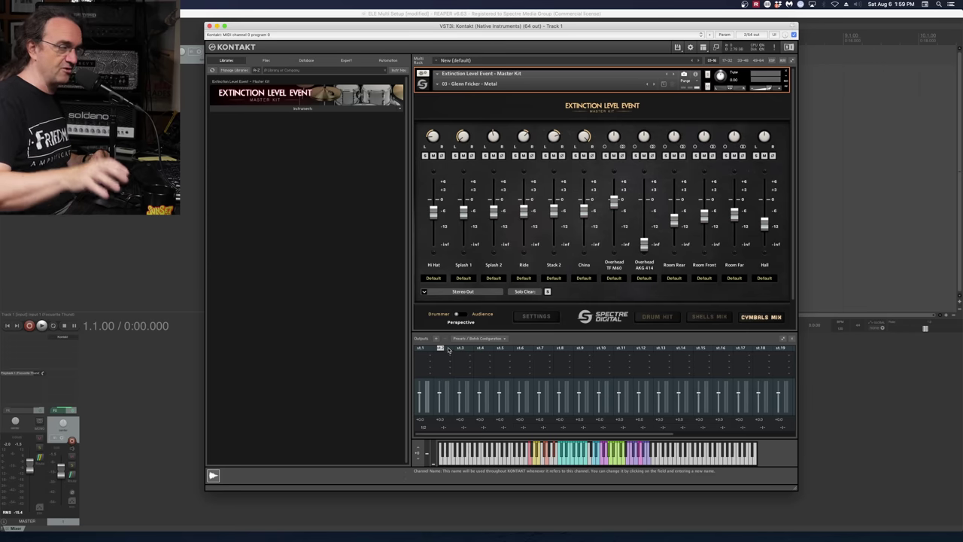
{"action": "left_click", "coordinate": [432, 278]}
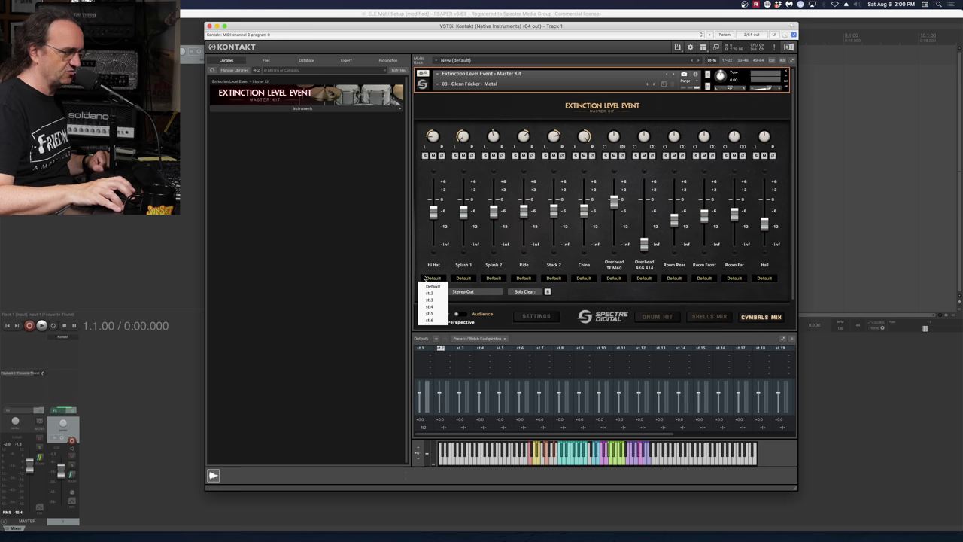
{"action": "left_click", "coordinate": [419, 266]}
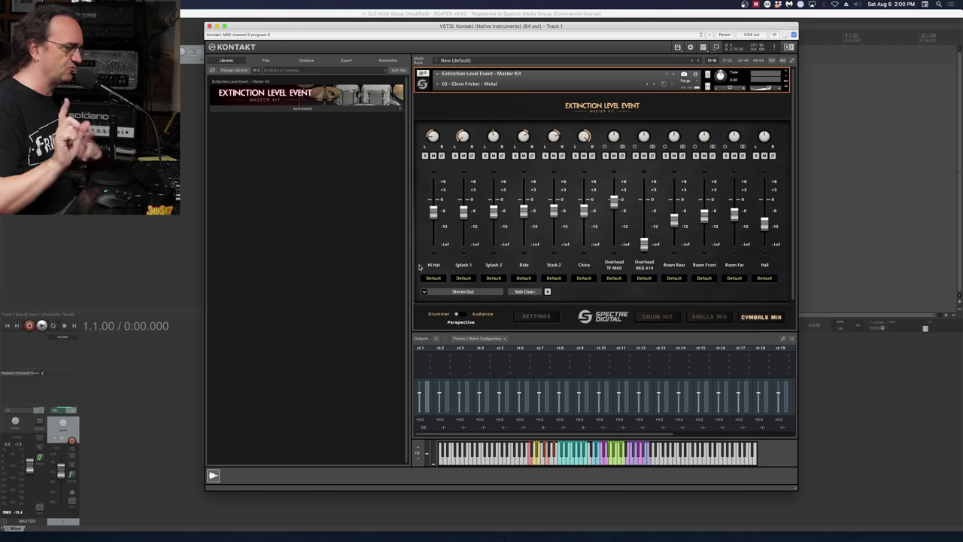
- Examine the physical outputs available for output channel st.2, leaving its configuration as it is
{"action": "left_click", "coordinate": [444, 427]}
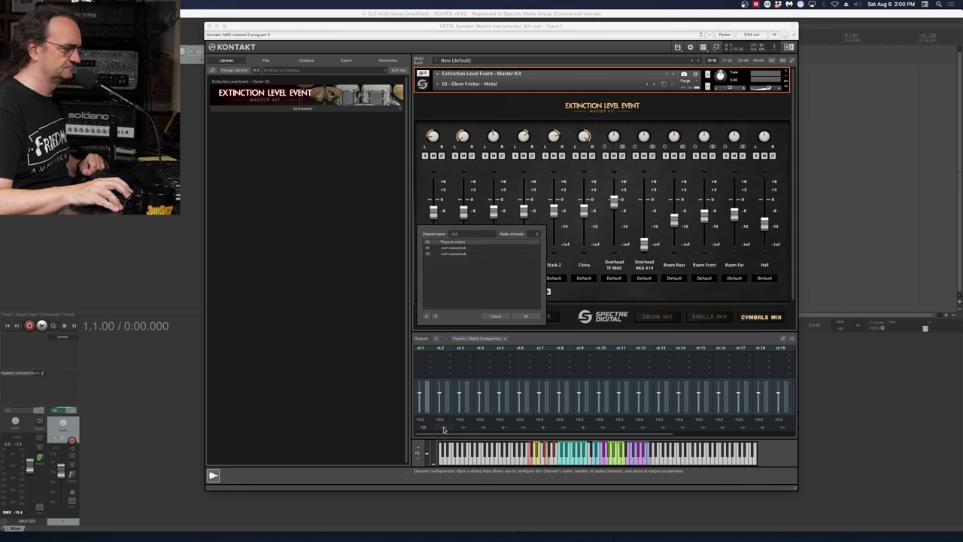
{"action": "left_click", "coordinate": [448, 248]}
{"action": "scroll", "coordinate": [492, 281], "scroll_direction": "down", "scroll_amount": 10}
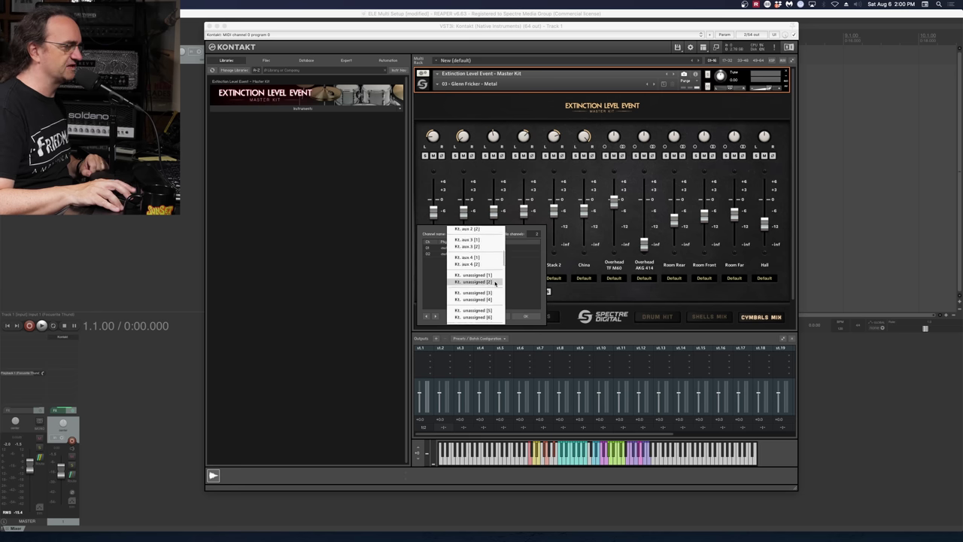
{"action": "scroll", "coordinate": [491, 281], "scroll_direction": "up", "scroll_amount": 10}
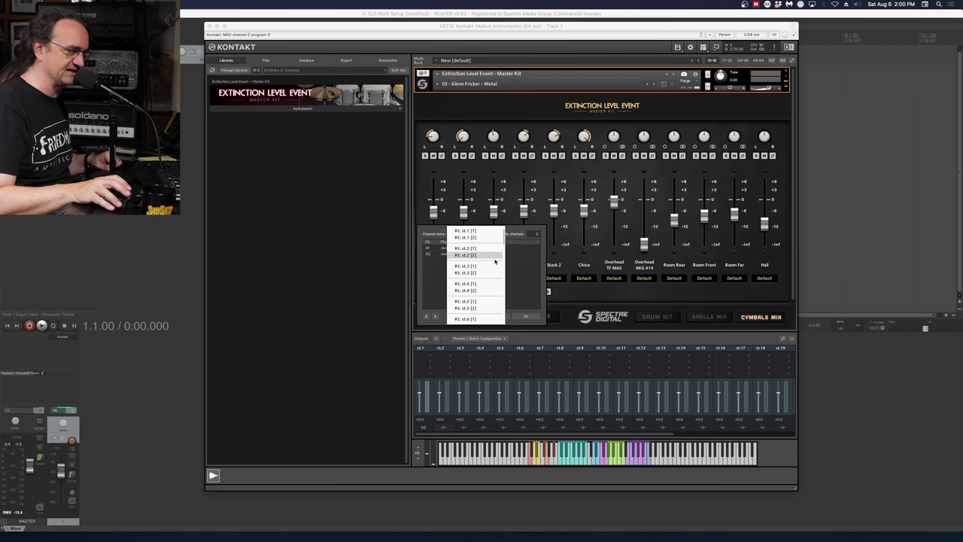
{"action": "left_click", "coordinate": [521, 286]}
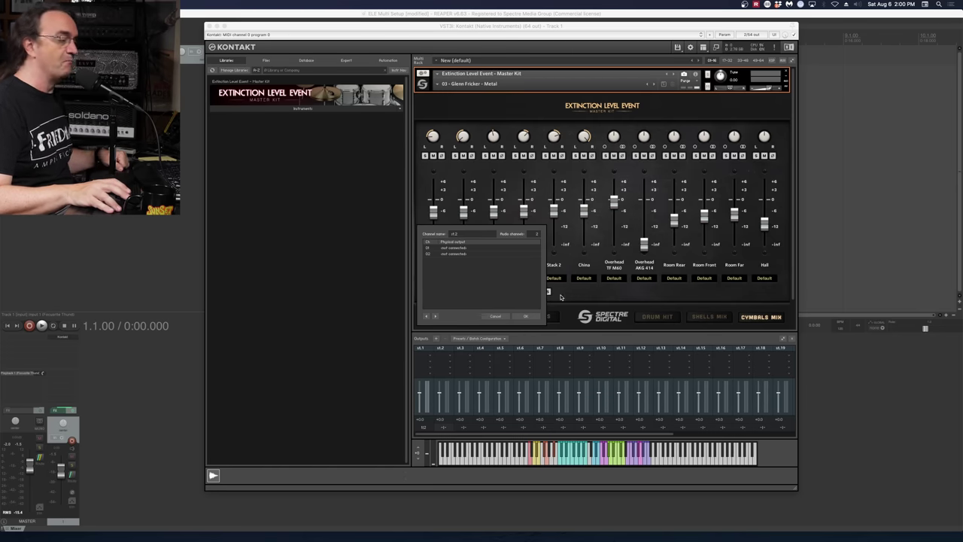
{"action": "left_click", "coordinate": [528, 316]}
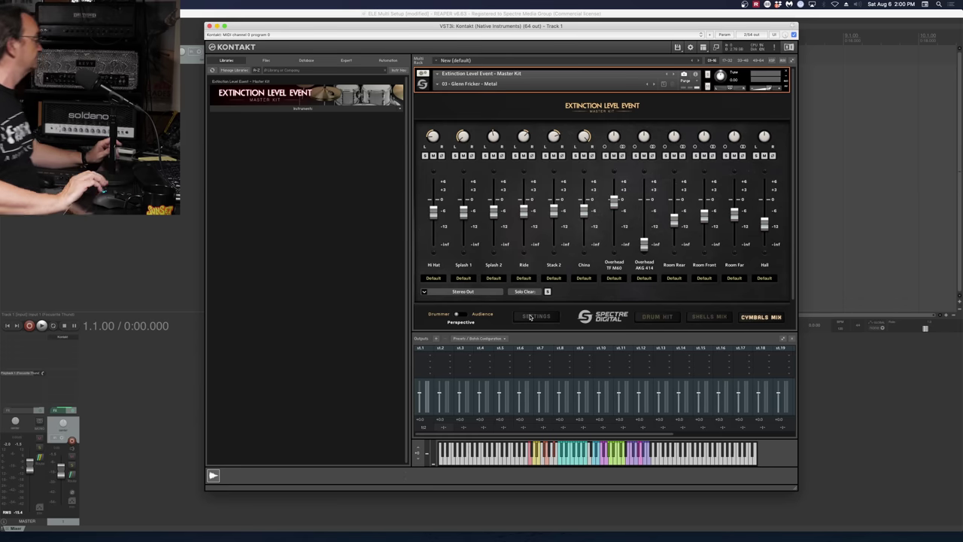
- Show the shells mixer and rename outputs st.2 and st.3 as Kick and Snare
{"action": "left_click", "coordinate": [709, 317]}
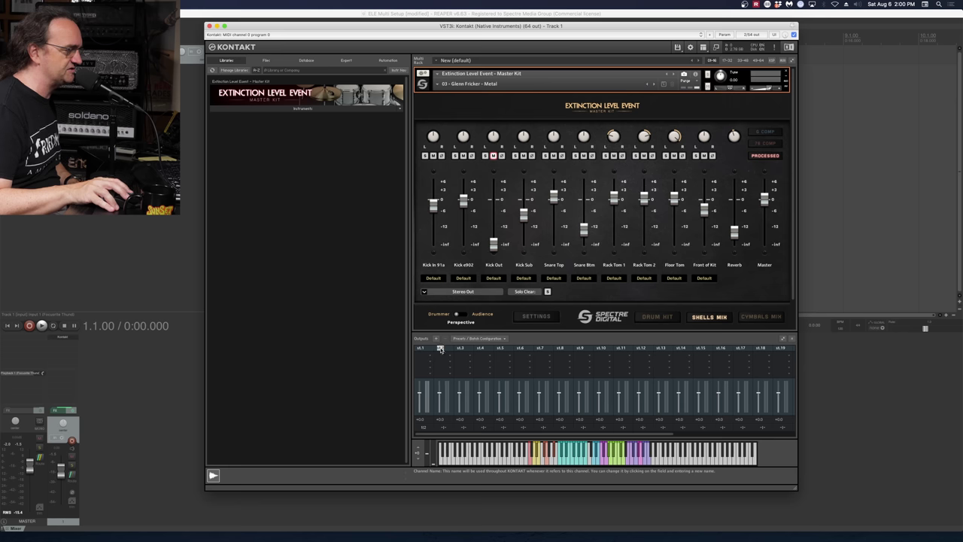
{"action": "type", "text": "Kick"}
{"action": "key", "text": "Tab"}
{"action": "type", "text": "Snare"}
{"action": "key", "text": "Return"}
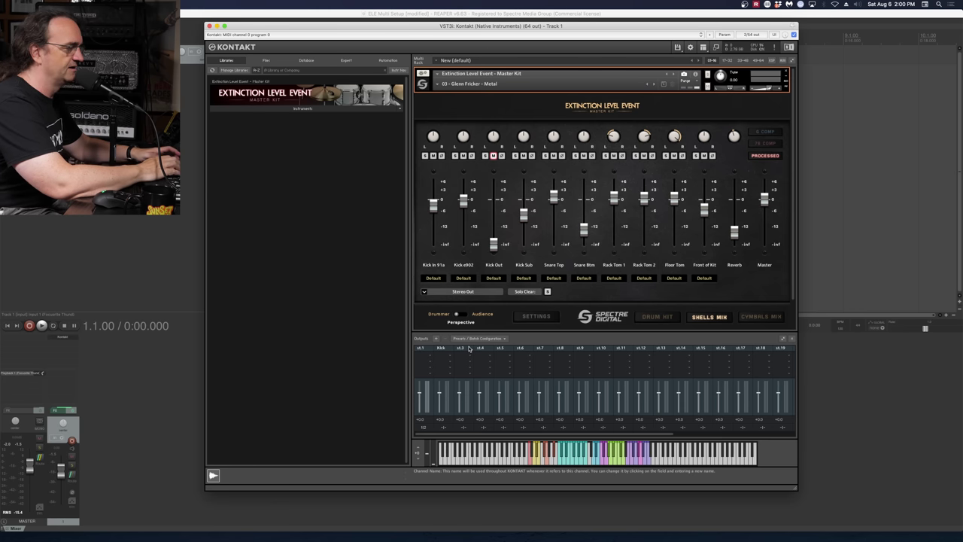
- Rename outputs st.4, st.5 and st.6 as t1, t2 and t3
{"action": "double_click", "coordinate": [480, 348]}
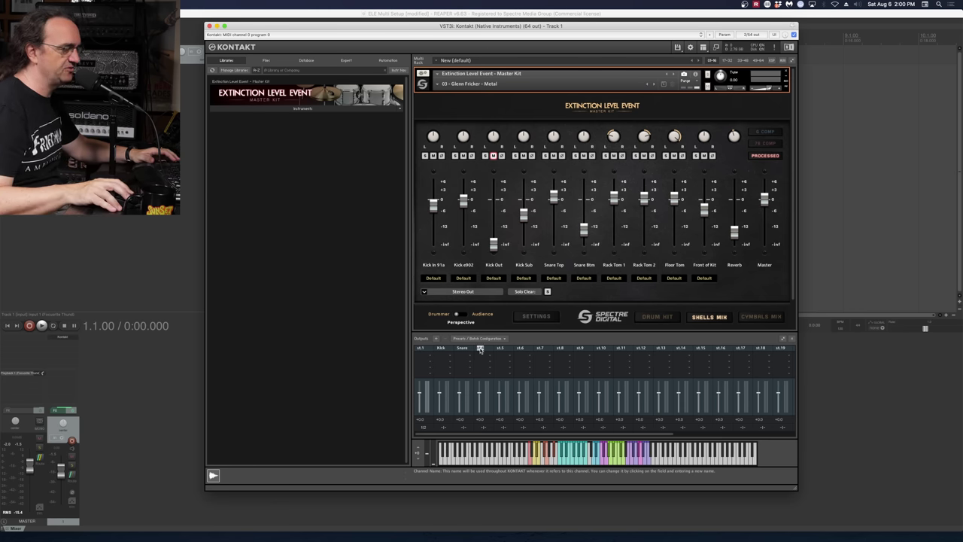
{"action": "type", "text": "T1"}
{"action": "key", "text": "Return"}
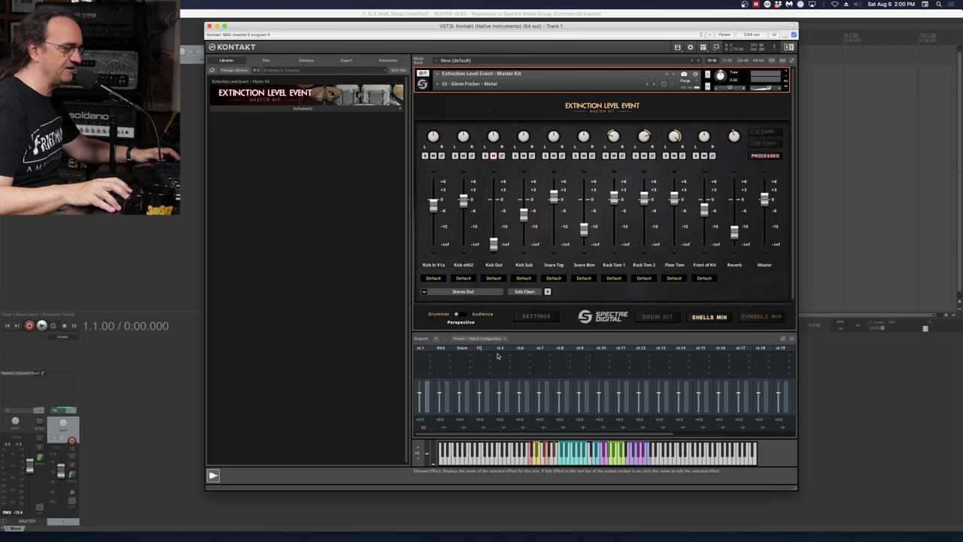
{"action": "type", "text": "T2"}
{"action": "key", "text": "Return"}
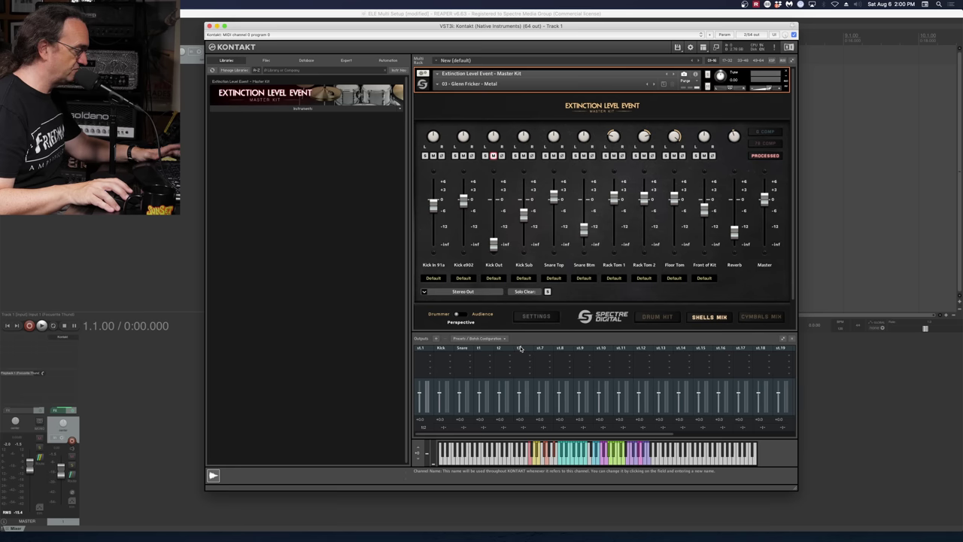
{"action": "type", "text": "T3"}
{"action": "key", "text": "Return"}
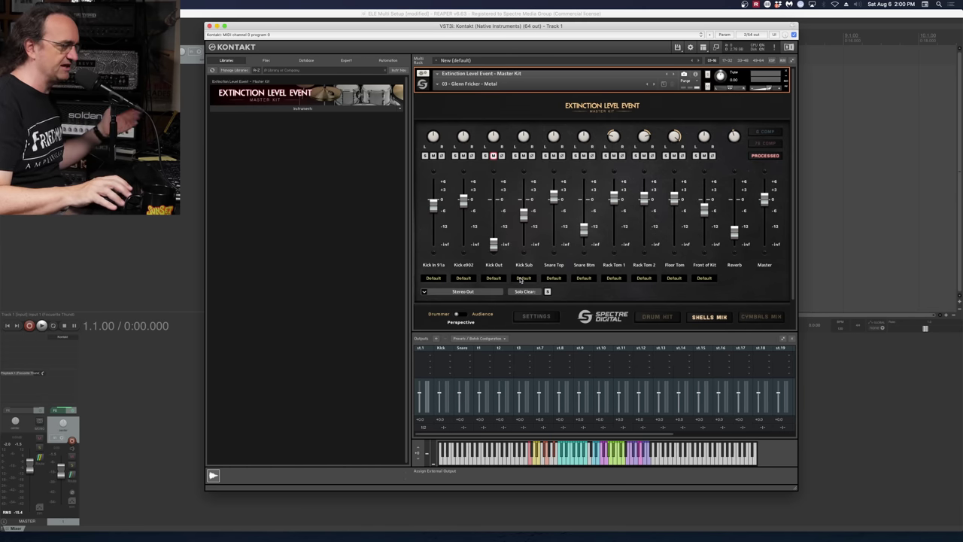
- Check the output choices of the Kick In 91a channel before and after closing and reopening the plugin window
{"action": "left_click", "coordinate": [431, 279]}
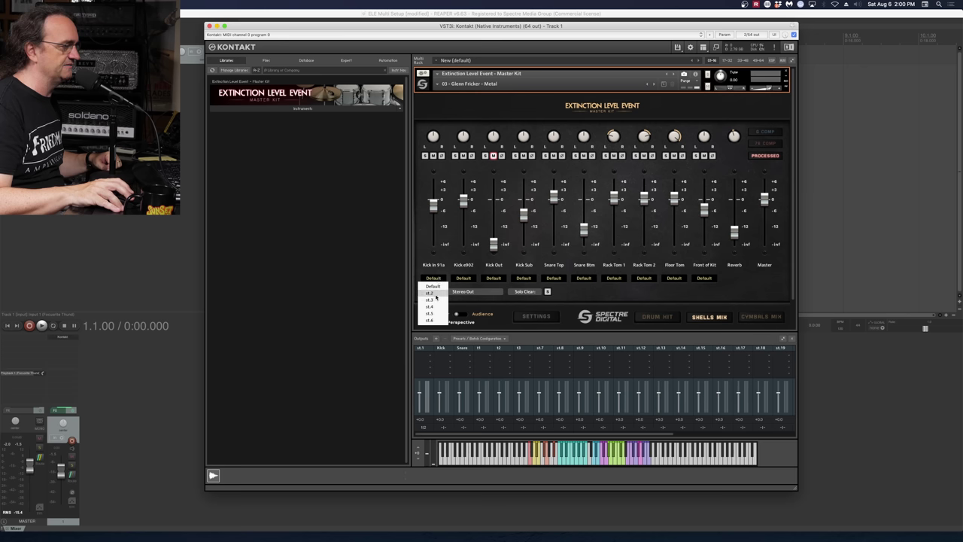
{"action": "left_click", "coordinate": [415, 269]}
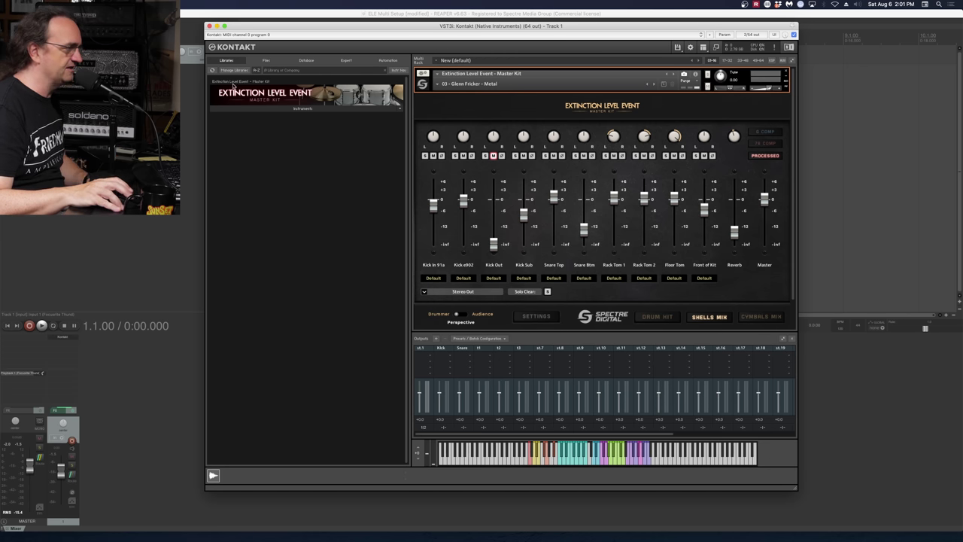
{"action": "left_click", "coordinate": [209, 26]}
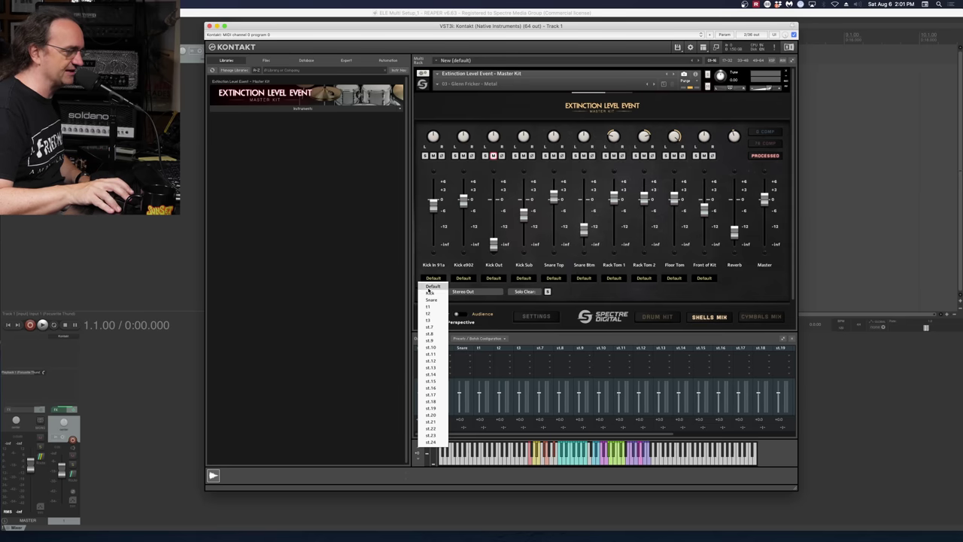
{"action": "left_click", "coordinate": [430, 316]}
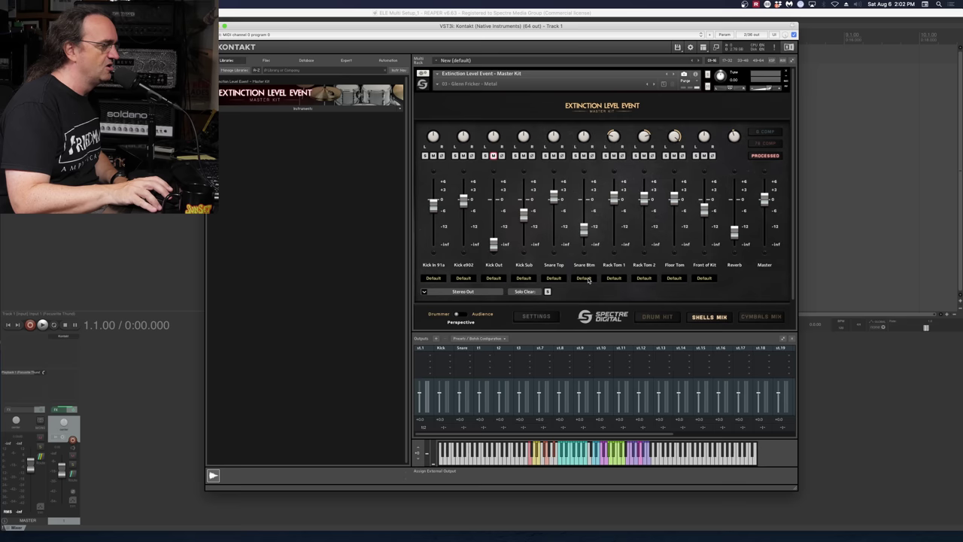
- Route the Kick In 91a, Kick e902, Kick Out and Kick Sub channels to the Kick output
{"action": "left_click", "coordinate": [440, 279]}
{"action": "left_click", "coordinate": [432, 292]}
{"action": "left_click", "coordinate": [464, 277]}
{"action": "left_click", "coordinate": [473, 292]}
{"action": "left_click", "coordinate": [493, 278]}
{"action": "left_click", "coordinate": [493, 293]}
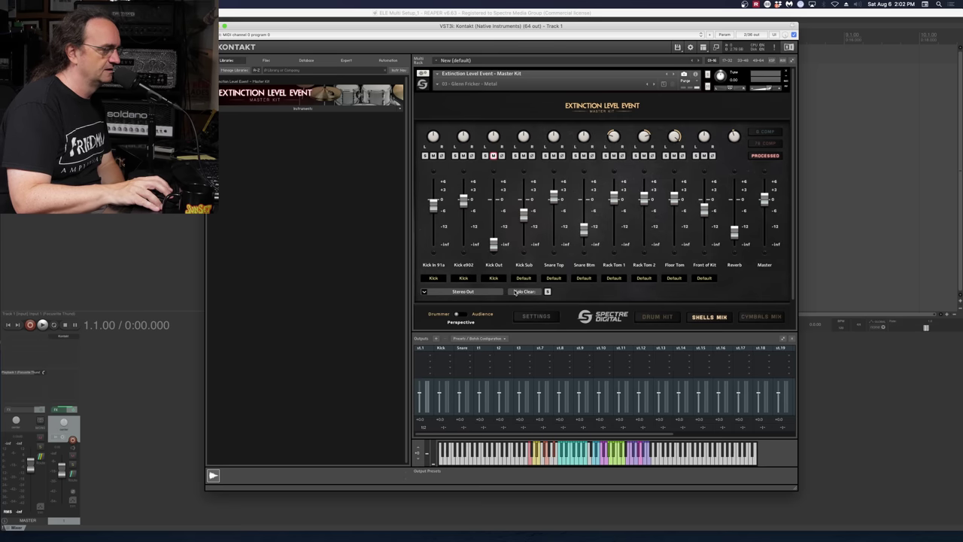
{"action": "left_click", "coordinate": [524, 277]}
{"action": "left_click", "coordinate": [523, 293]}
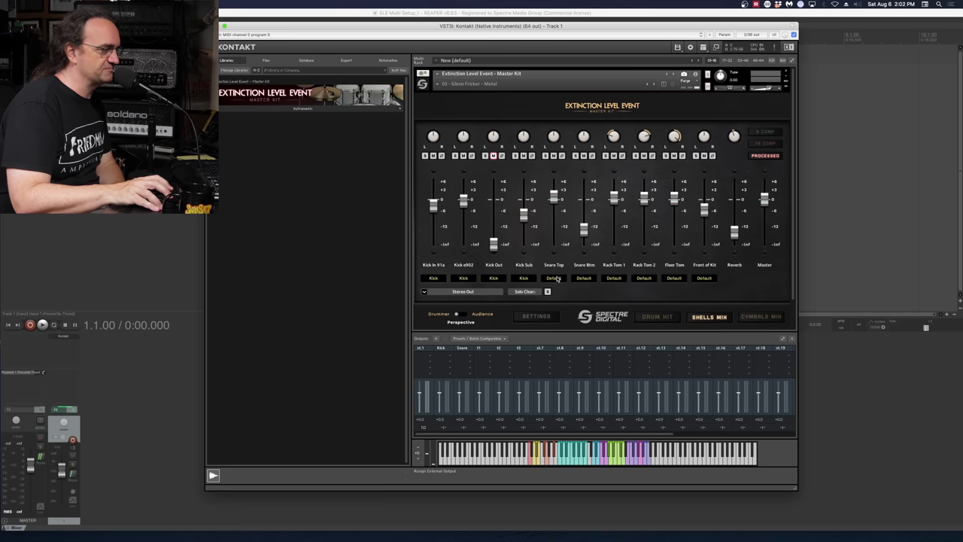
- Route the Snare Top and Snare Btm channels to the Snare output
{"action": "left_click", "coordinate": [554, 278]}
{"action": "left_click", "coordinate": [553, 300]}
{"action": "left_click", "coordinate": [584, 277]}
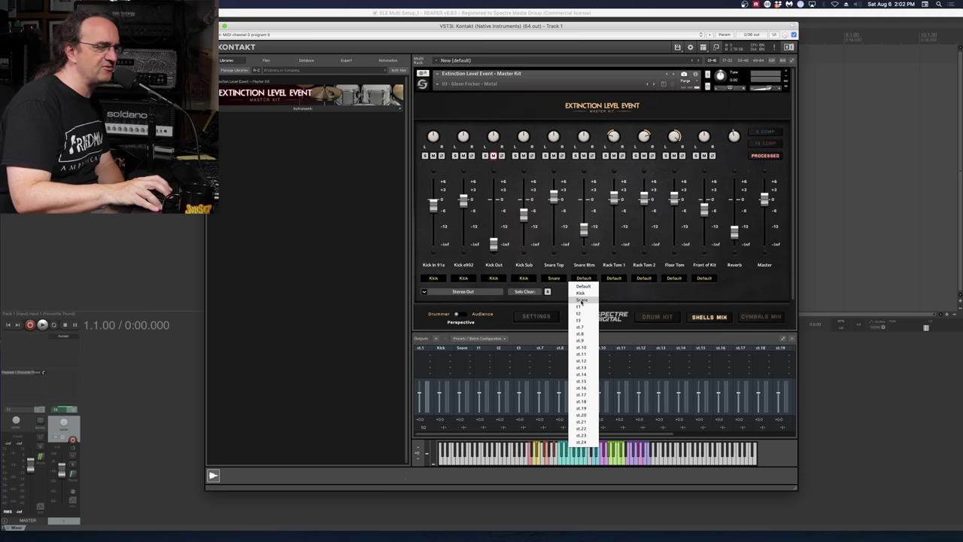
{"action": "left_click", "coordinate": [581, 300]}
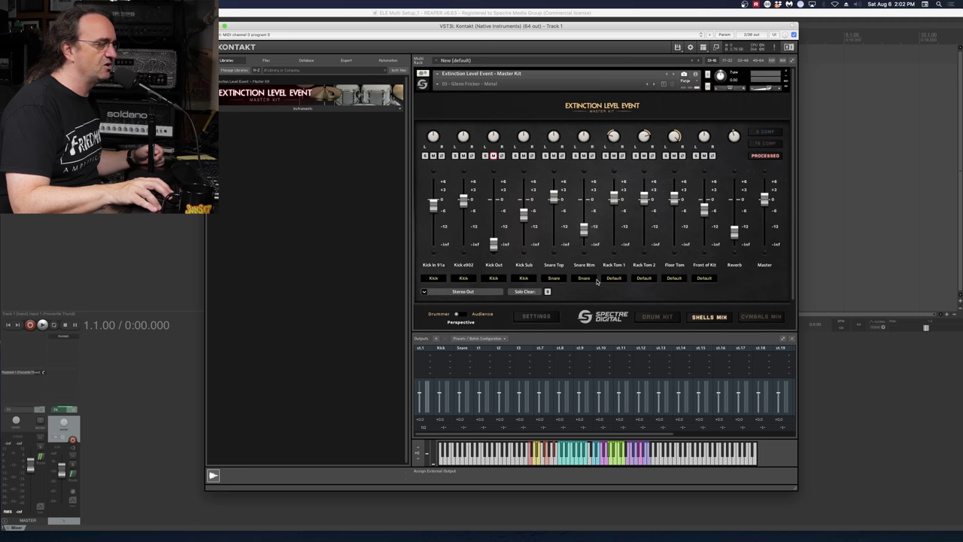
- Route the Rack Tom 1, Rack Tom 2 and Floor Tom channels to the t1, t2 and t3 outputs respectively
{"action": "left_click", "coordinate": [614, 278]}
{"action": "left_click", "coordinate": [610, 306]}
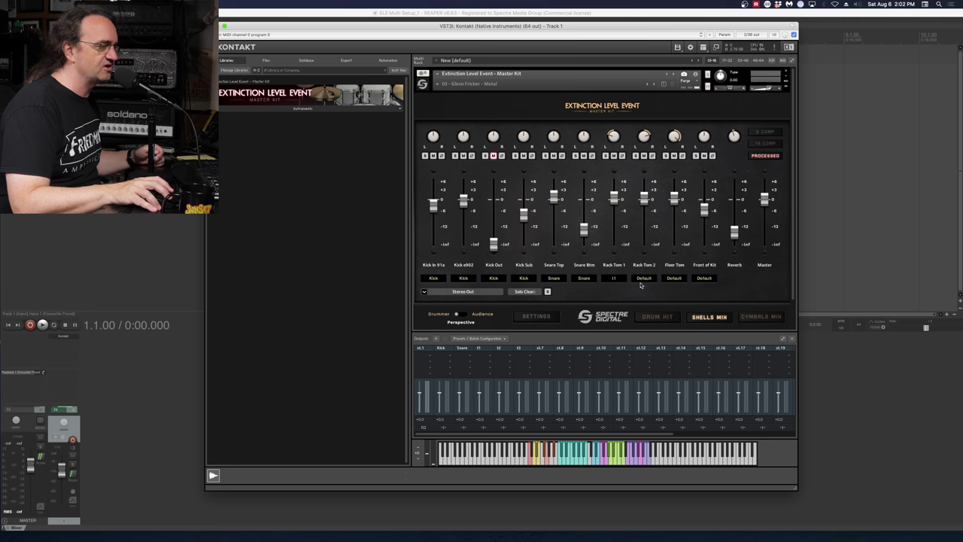
{"action": "left_click", "coordinate": [644, 278]}
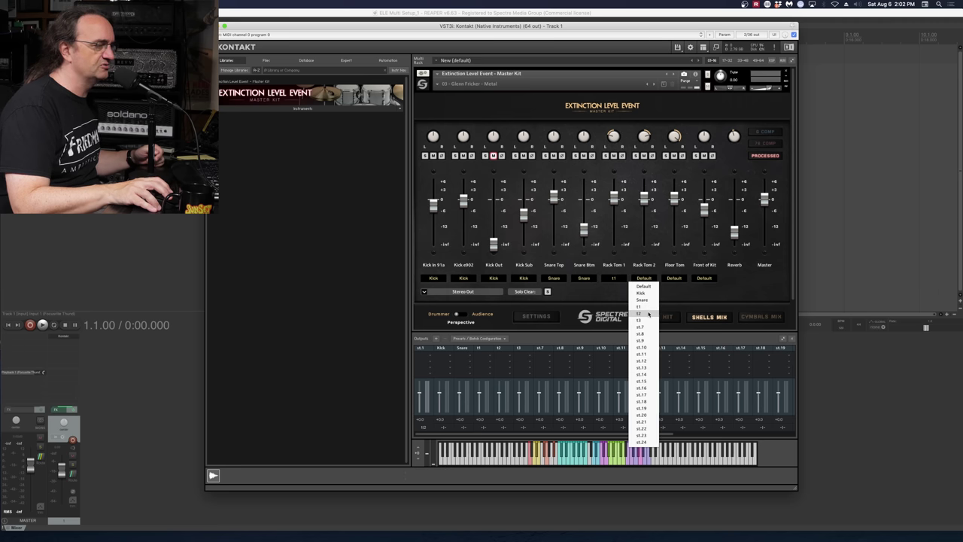
{"action": "left_click", "coordinate": [648, 313]}
{"action": "left_click", "coordinate": [674, 278]}
{"action": "left_click", "coordinate": [670, 320]}
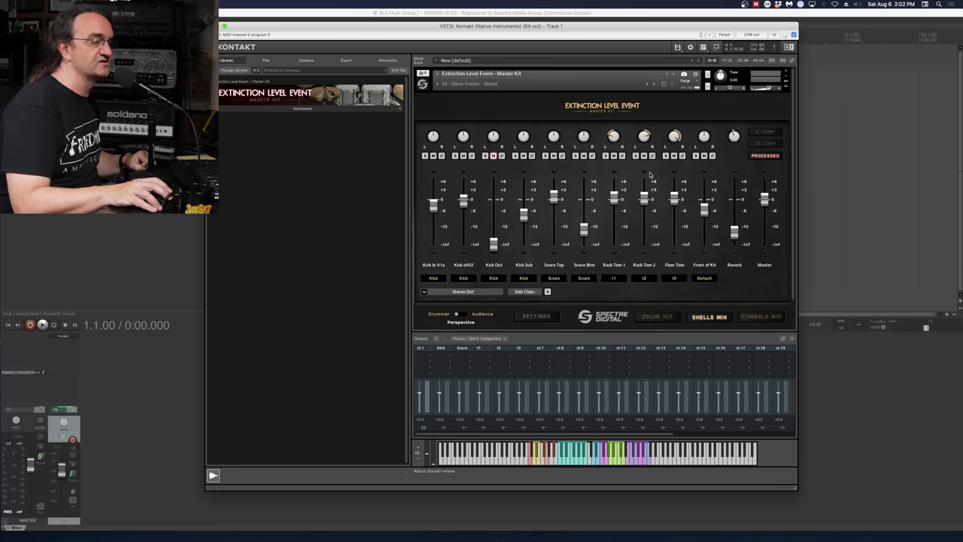
- Rename output st.7 as Front and audition the floor tom in the drum kit view
{"action": "left_click", "coordinate": [703, 278]}
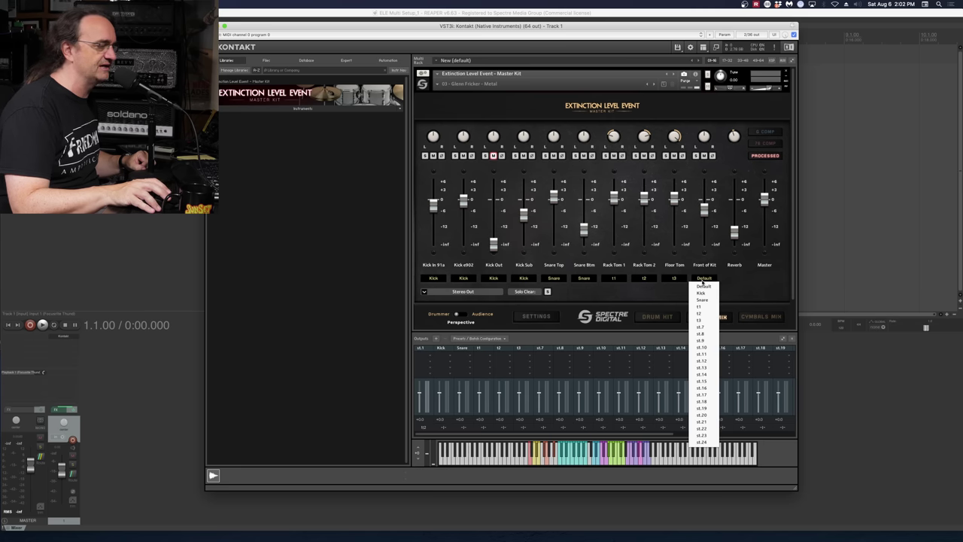
{"action": "left_click", "coordinate": [632, 298]}
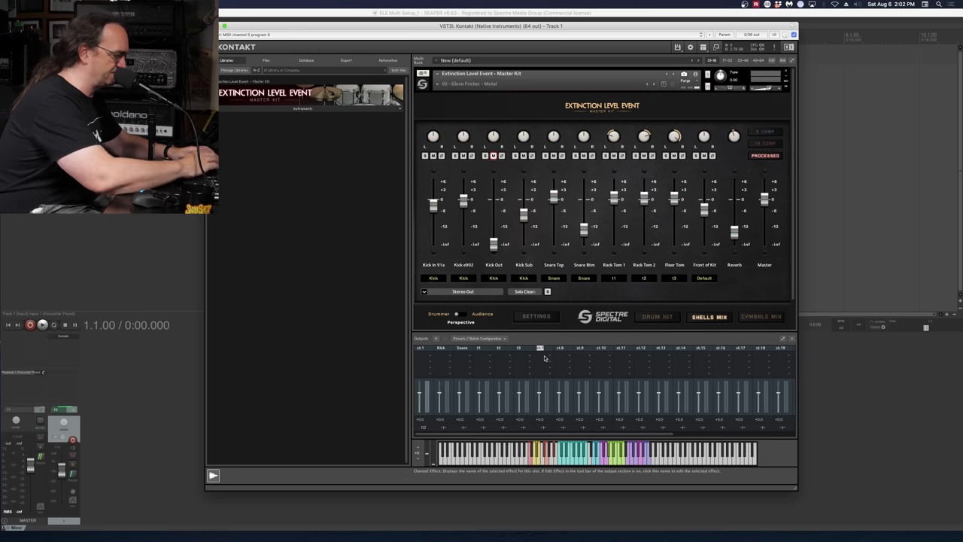
{"action": "key", "text": "Return"}
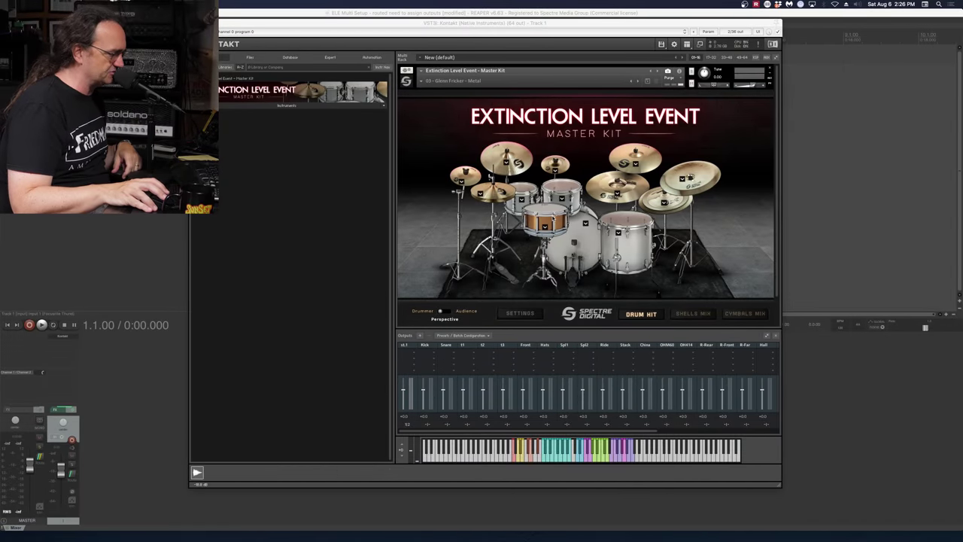
{"action": "left_click", "coordinate": [625, 232]}
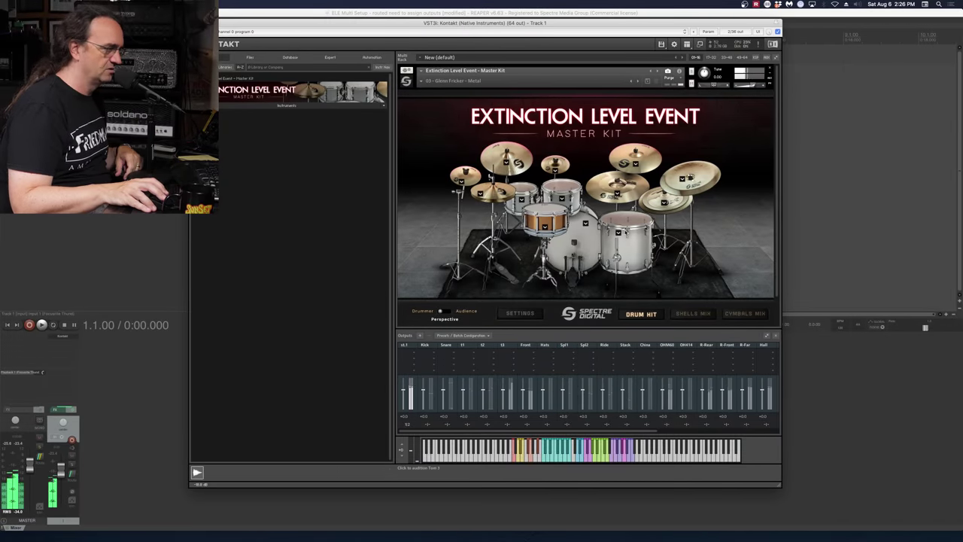
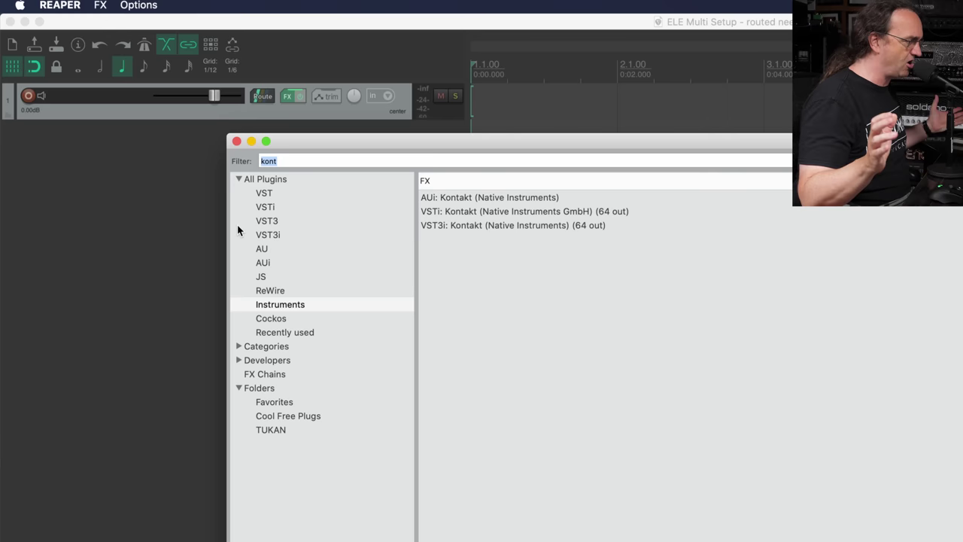
- Insert the VST3i Kontakt (64 out) instrument on a new track and build the routing tracks for all its outputs
{"action": "left_click", "coordinate": [454, 228]}
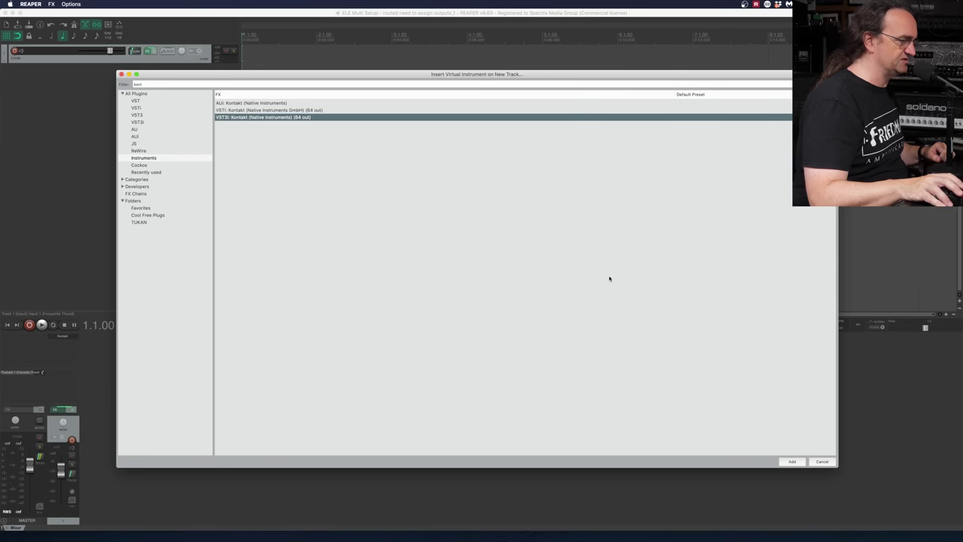
{"action": "left_click", "coordinate": [787, 460]}
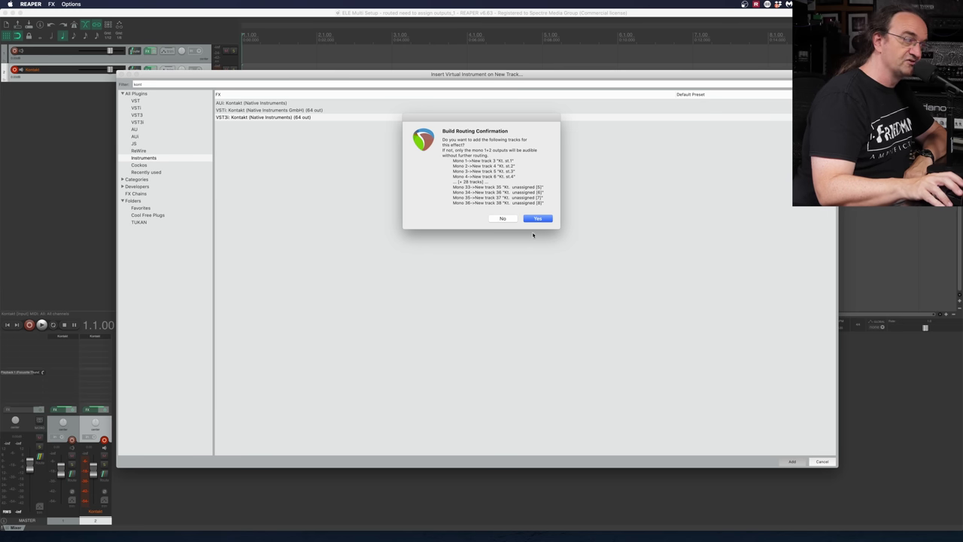
{"action": "left_click", "coordinate": [538, 219]}
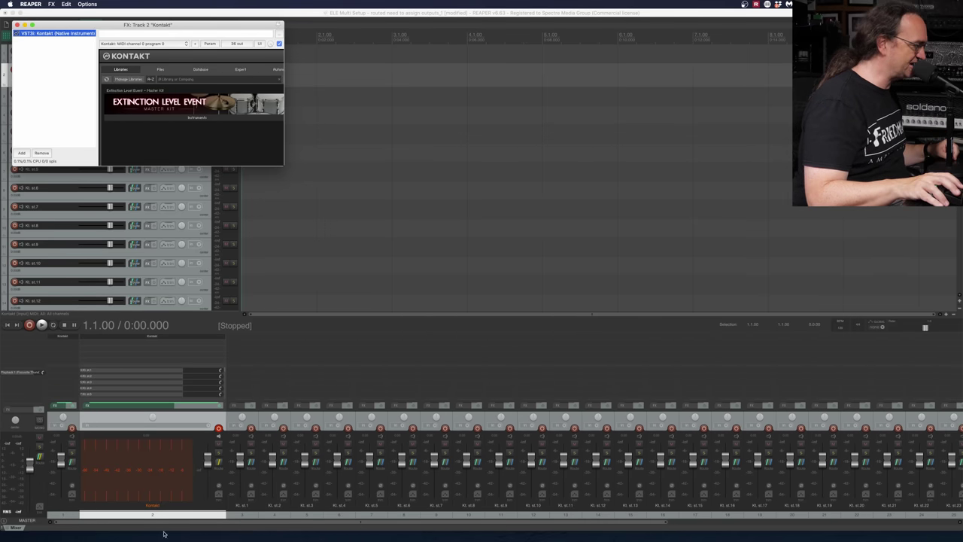
{"action": "left_click_drag", "start_coordinate": [152, 532], "coordinate": [654, 539]}
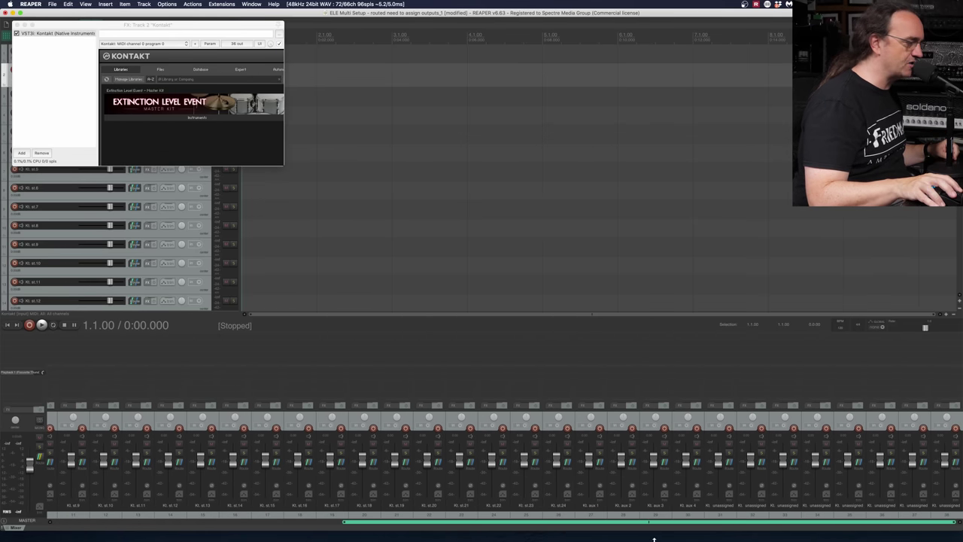
{"action": "left_click_drag", "start_coordinate": [489, 540], "coordinate": [127, 534]}
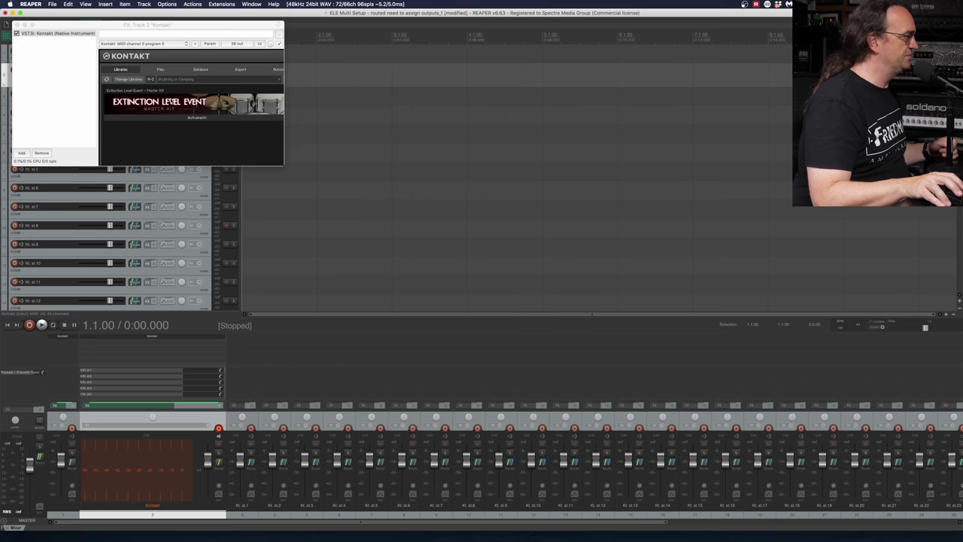
- Open the new track's Kontakt in its own window, load the ELE Multiout for Reaper preset and move the window off the track list
{"action": "double_click", "coordinate": [49, 34]}
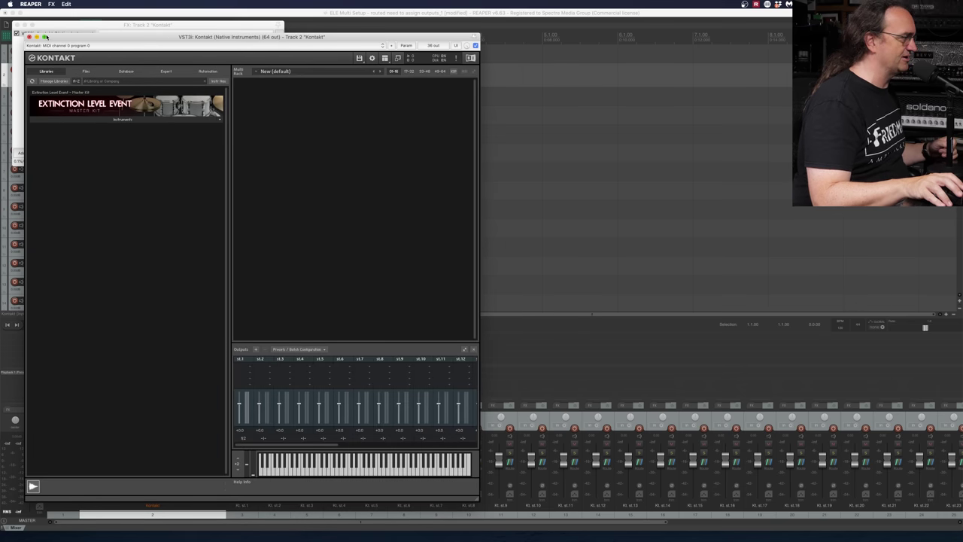
{"action": "left_click", "coordinate": [150, 47]}
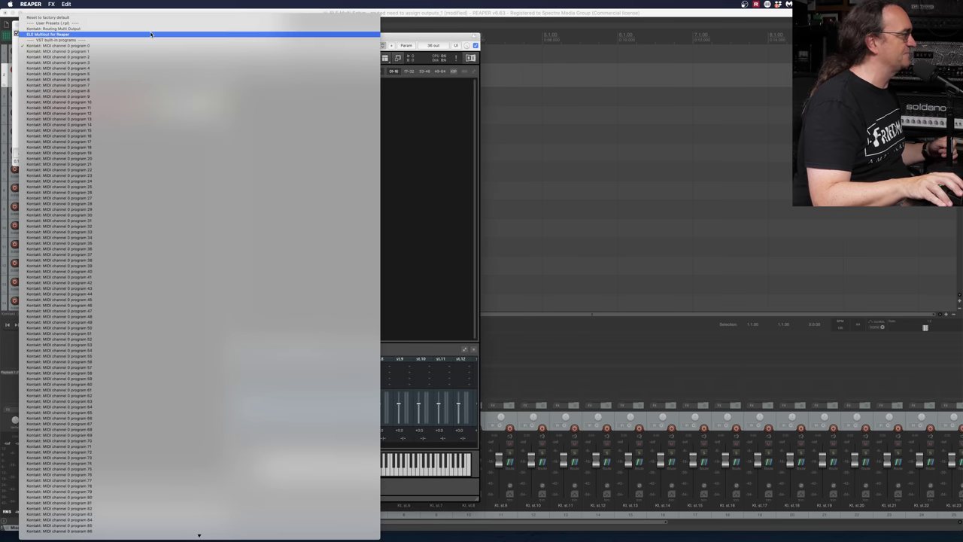
{"action": "left_click", "coordinate": [151, 33]}
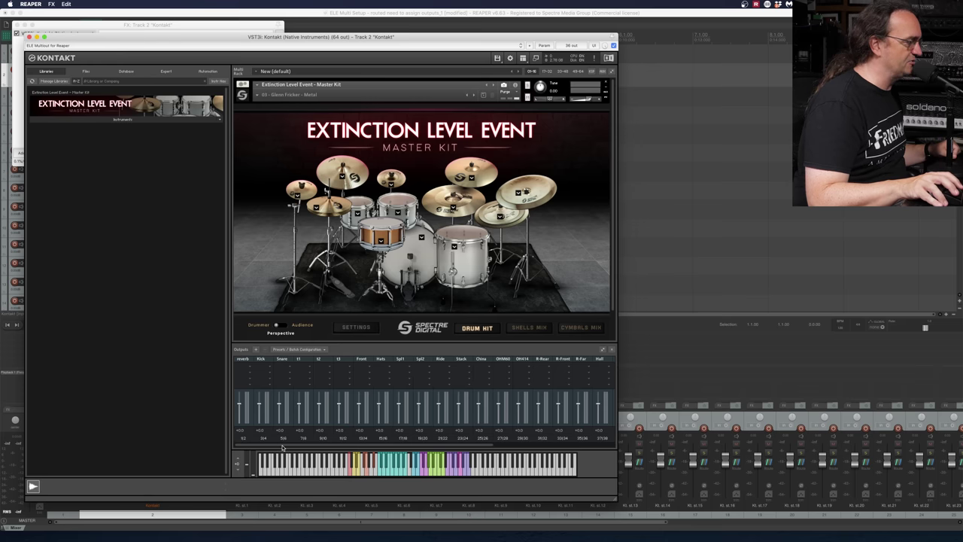
{"action": "scroll", "coordinate": [366, 442], "scroll_direction": "right", "scroll_amount": 5}
{"action": "scroll", "coordinate": [366, 441], "scroll_direction": "left", "scroll_amount": 5}
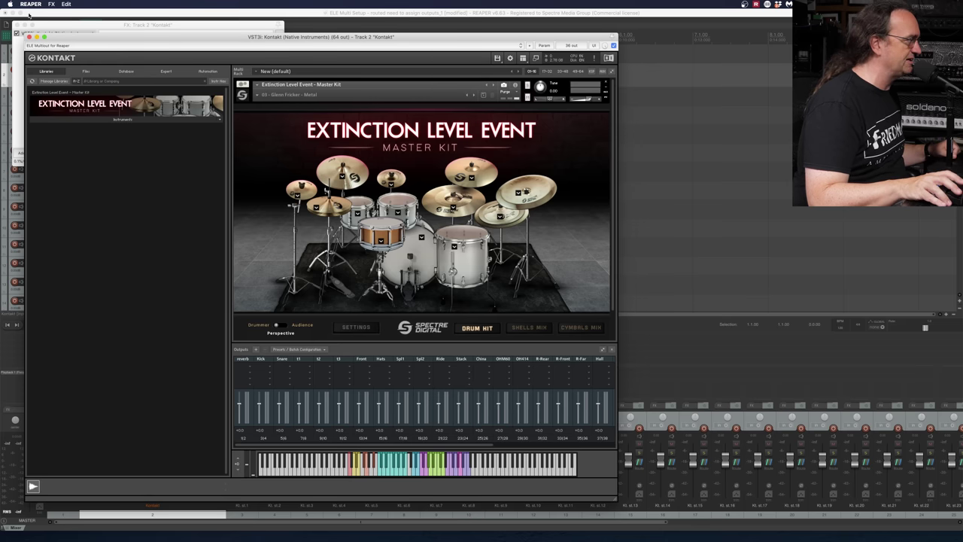
{"action": "left_click", "coordinate": [66, 46]}
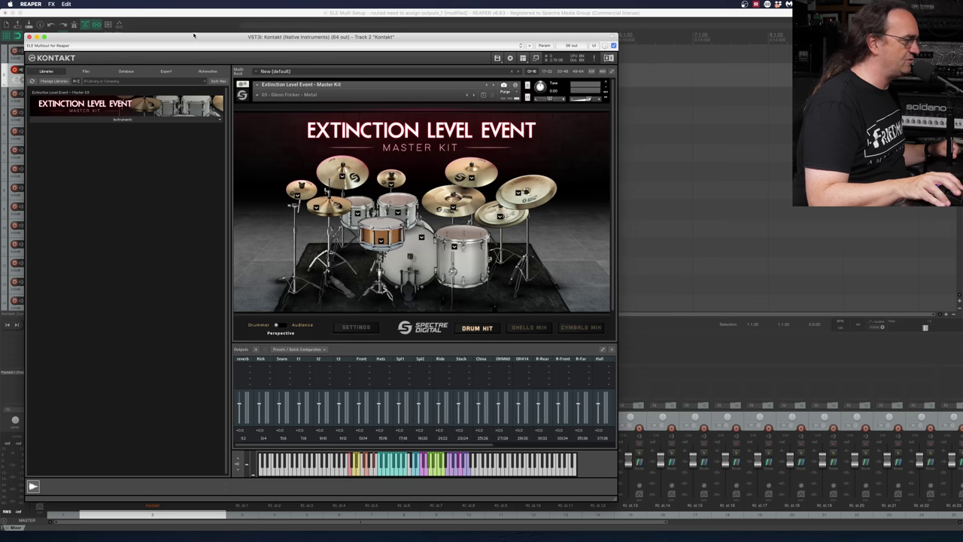
{"action": "left_click_drag", "start_coordinate": [193, 37], "coordinate": [481, 36]}
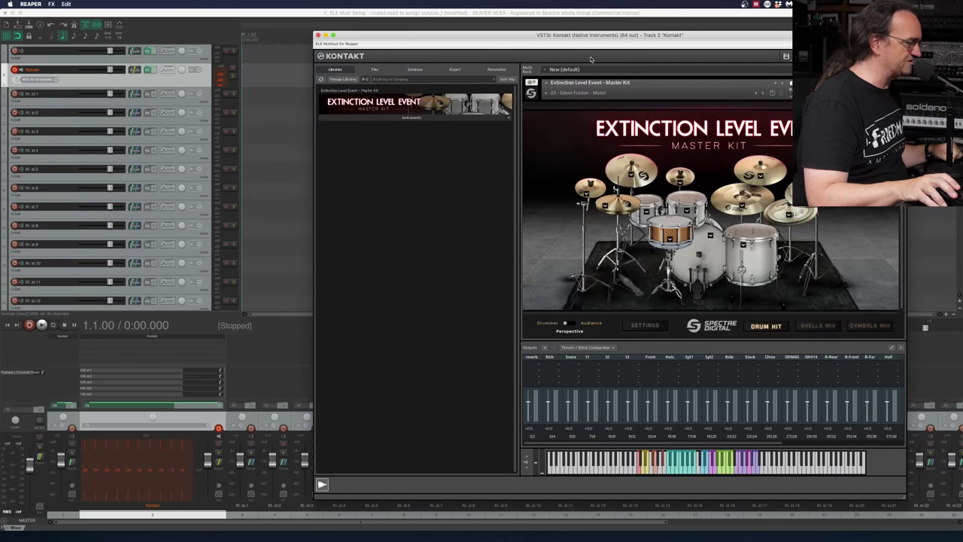
- Audition the snare, kick, rack tom and floor tom to check the track meters, clearing the mixer's peak indicators in between
{"action": "left_click", "coordinate": [674, 233]}
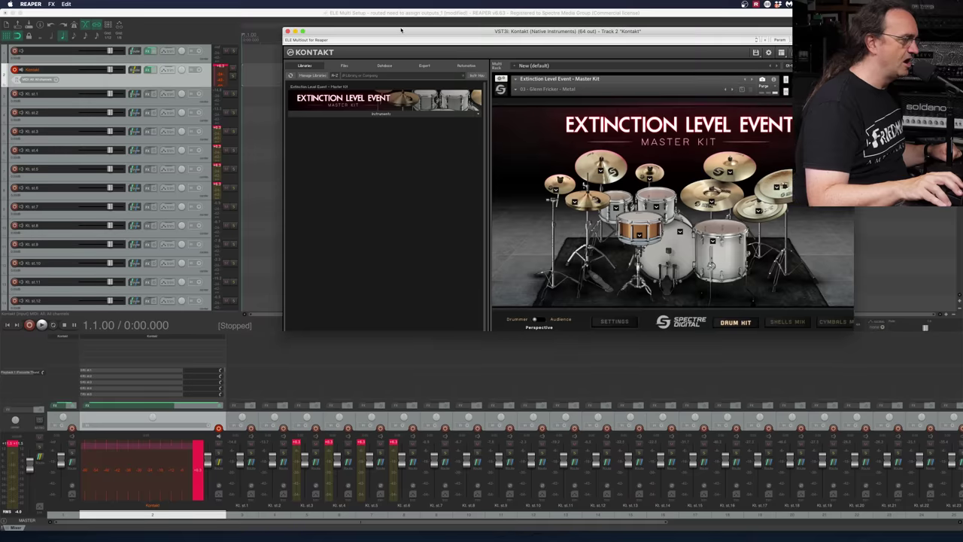
{"action": "left_click", "coordinate": [307, 436]}
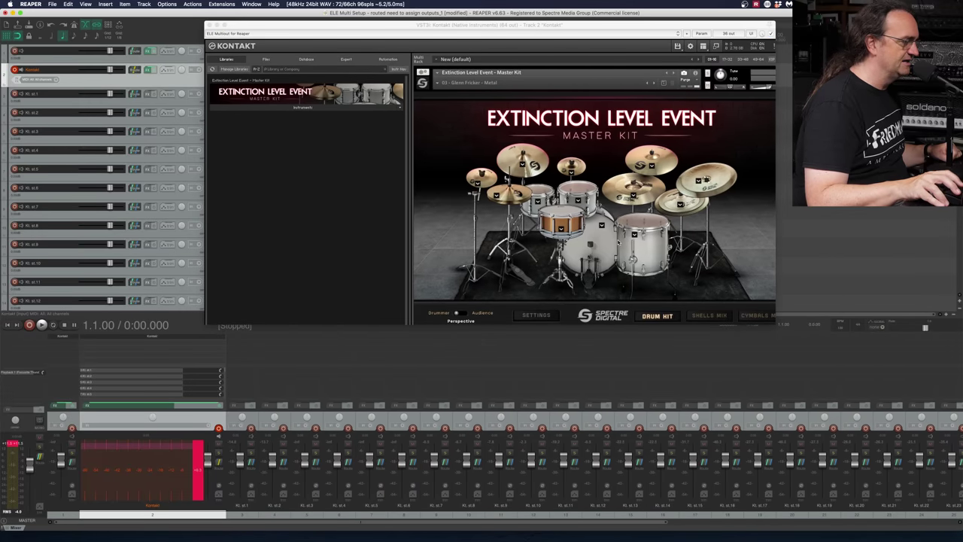
{"action": "left_click", "coordinate": [600, 234]}
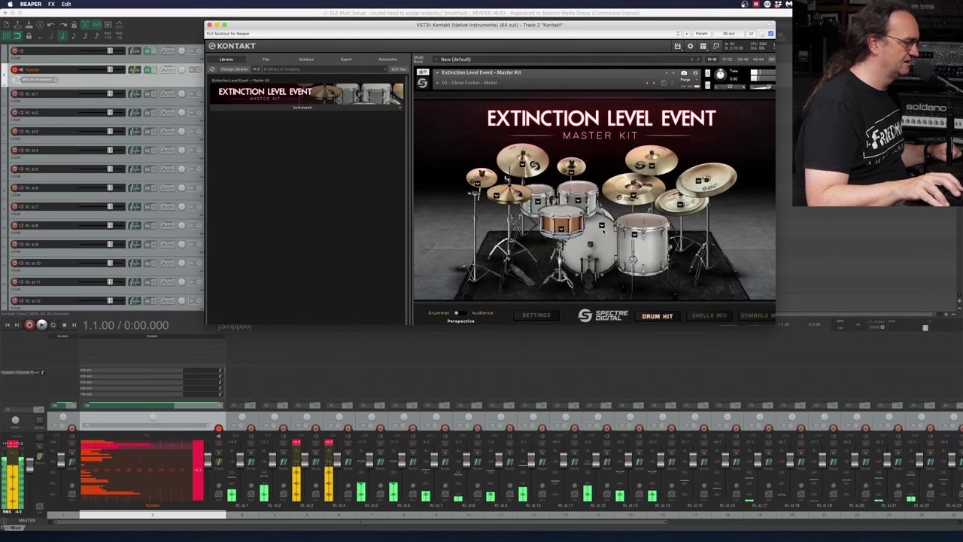
{"action": "left_click", "coordinate": [594, 241]}
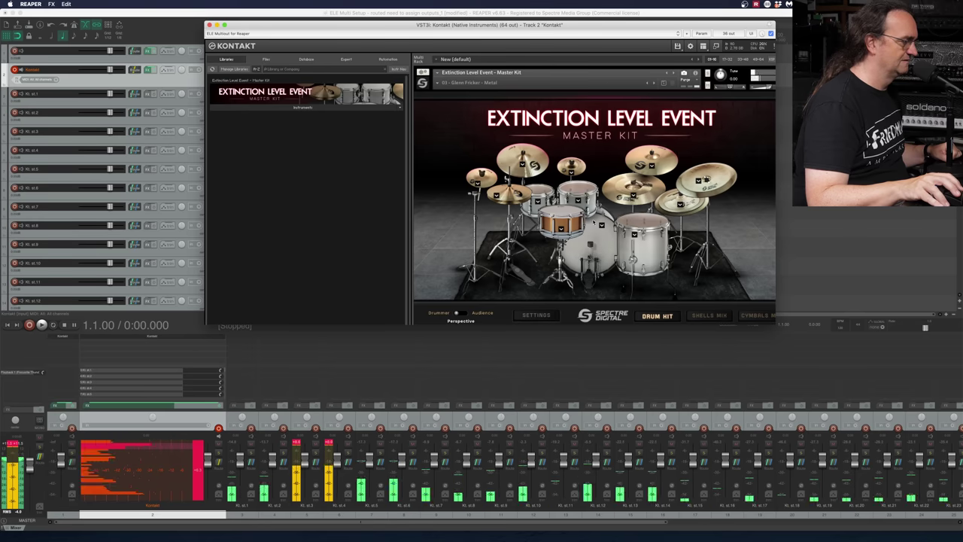
{"action": "left_click", "coordinate": [568, 212]}
{"action": "left_click", "coordinate": [568, 213]}
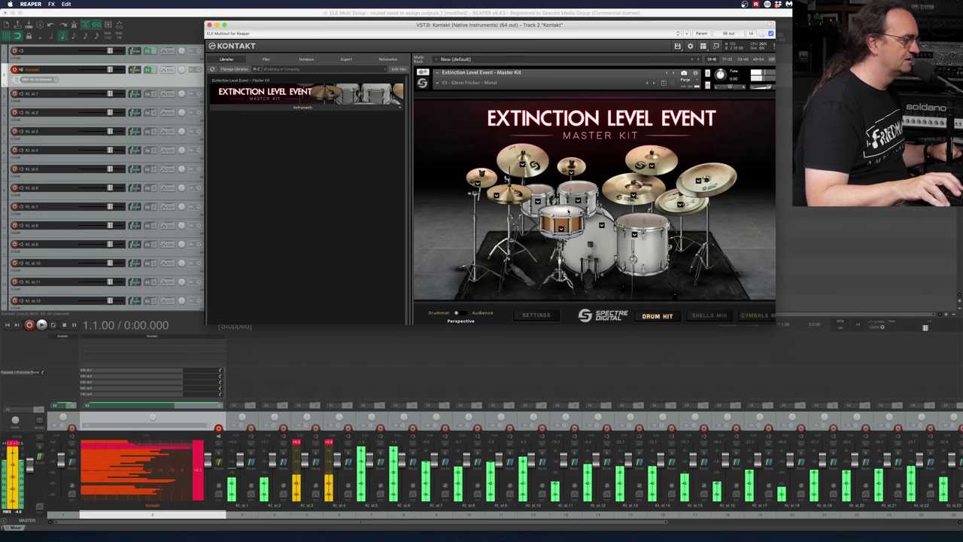
{"action": "left_click", "coordinate": [568, 213]}
{"action": "left_click", "coordinate": [568, 213]}
{"action": "left_click", "coordinate": [568, 213]}
{"action": "left_click", "coordinate": [567, 213]}
{"action": "left_click", "coordinate": [568, 213]}
{"action": "left_click", "coordinate": [568, 213]}
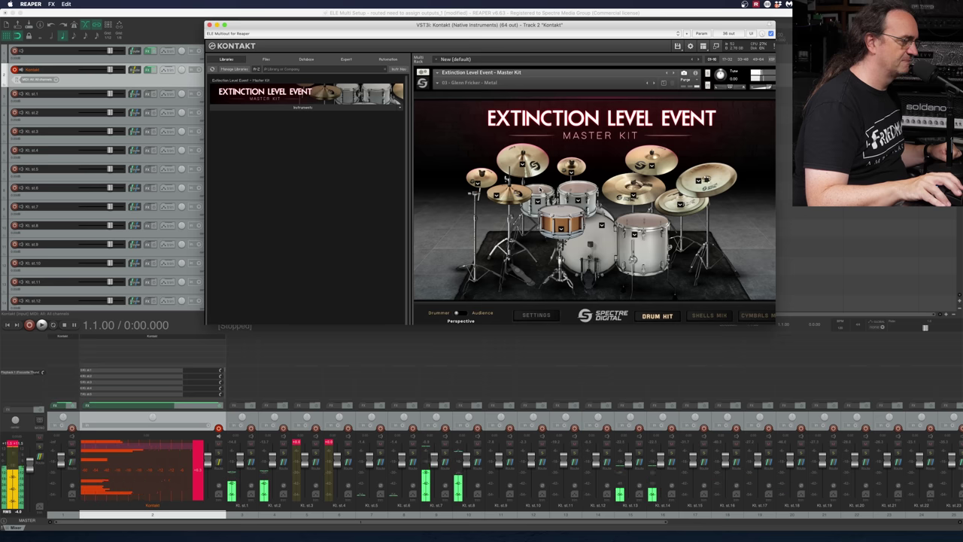
{"action": "left_click", "coordinate": [578, 192]}
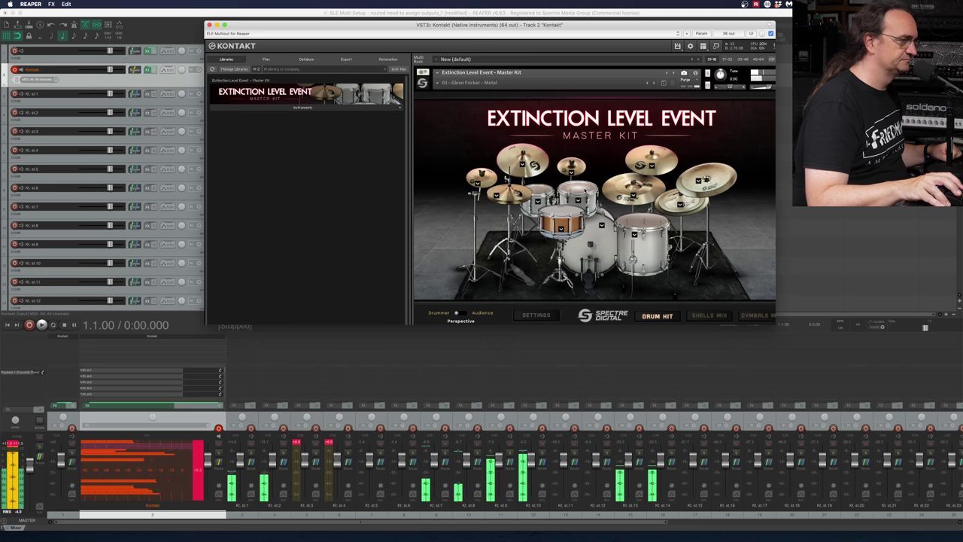
{"action": "left_click", "coordinate": [646, 223]}
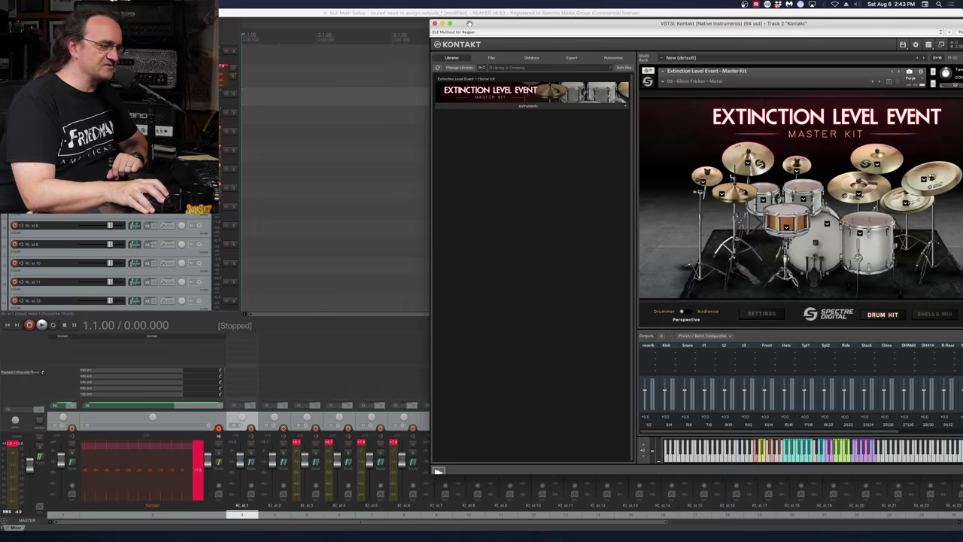
- Clear the mixer's peak indicators and audition the snare again, moving the Kontakt window aside to check the track meters
{"action": "left_click_drag", "start_coordinate": [469, 24], "coordinate": [491, 21]}
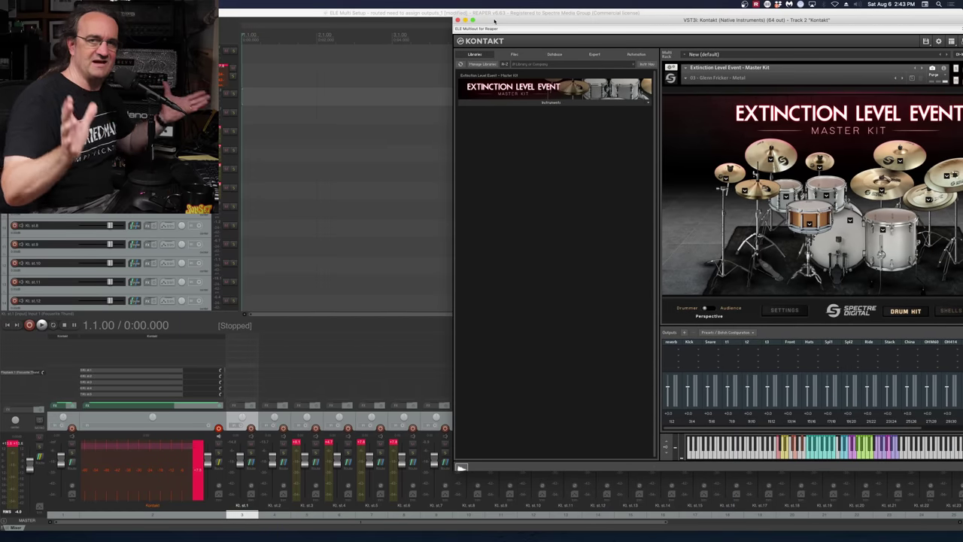
{"action": "left_click", "coordinate": [363, 449]}
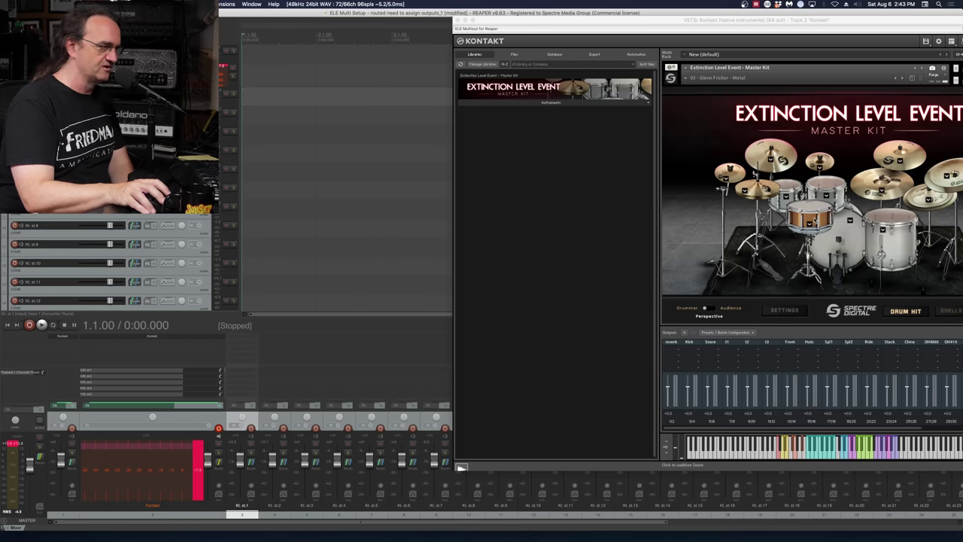
{"action": "left_click", "coordinate": [816, 220]}
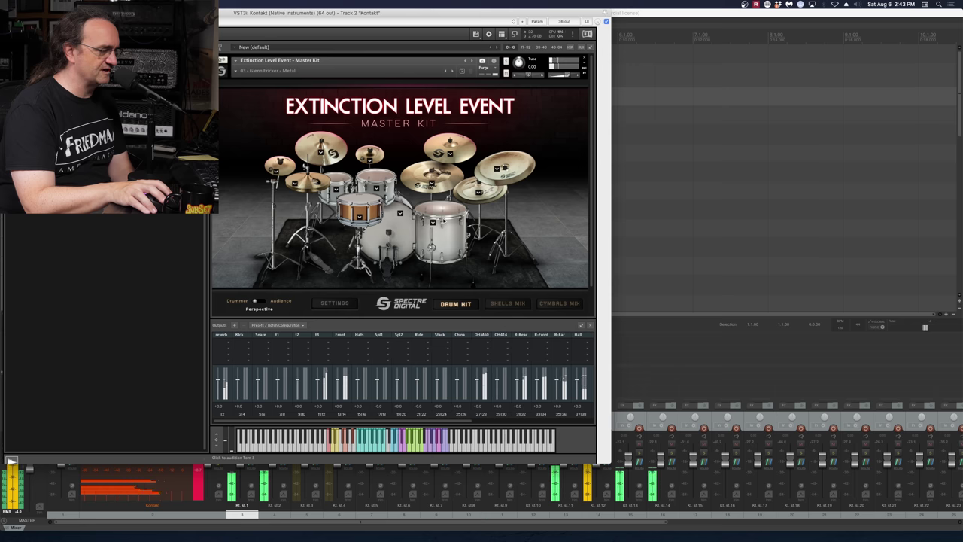
{"action": "left_click_drag", "start_coordinate": [430, 14], "coordinate": [233, 8]}
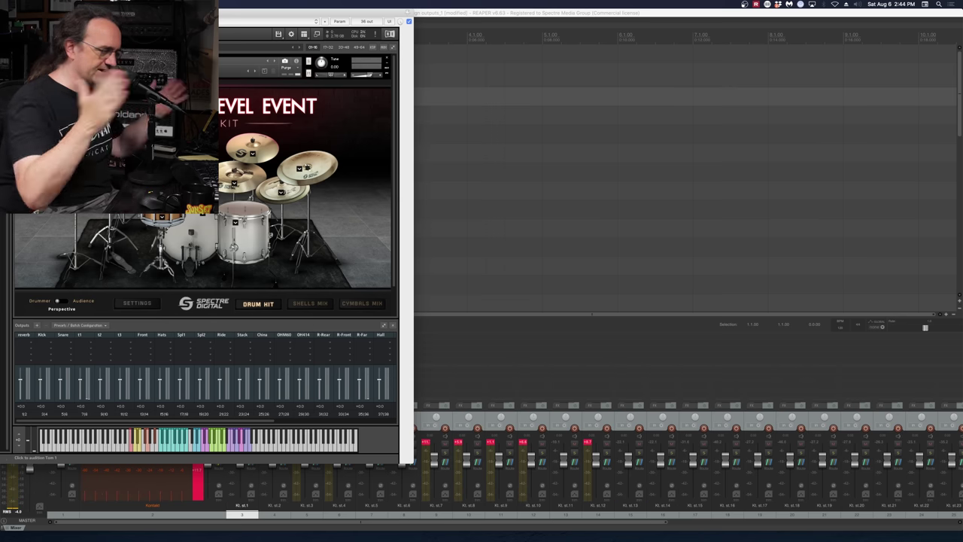
- Rename the Kt. st.1 track as Kick
{"action": "double_click", "coordinate": [236, 16]}
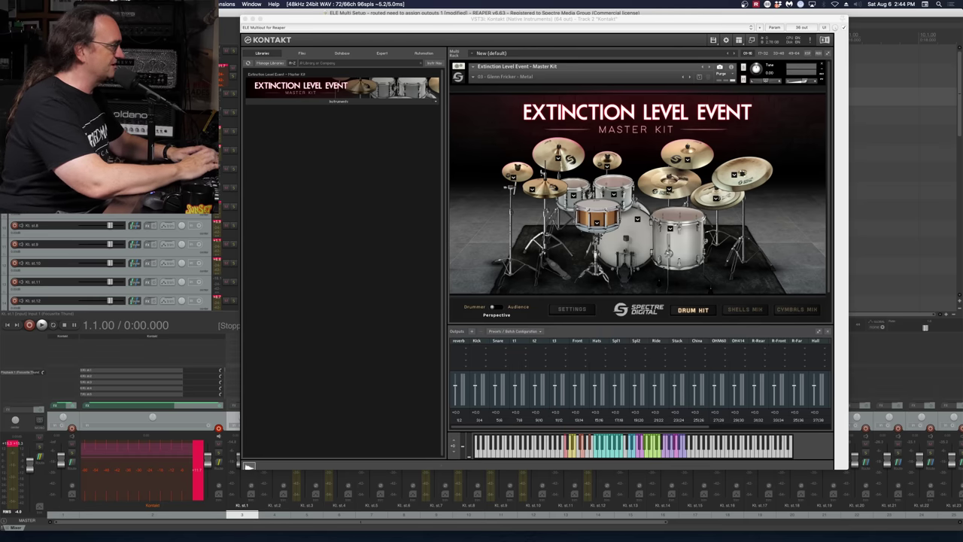
{"action": "type", "text": "Kick"}
{"action": "key", "text": "Return"}
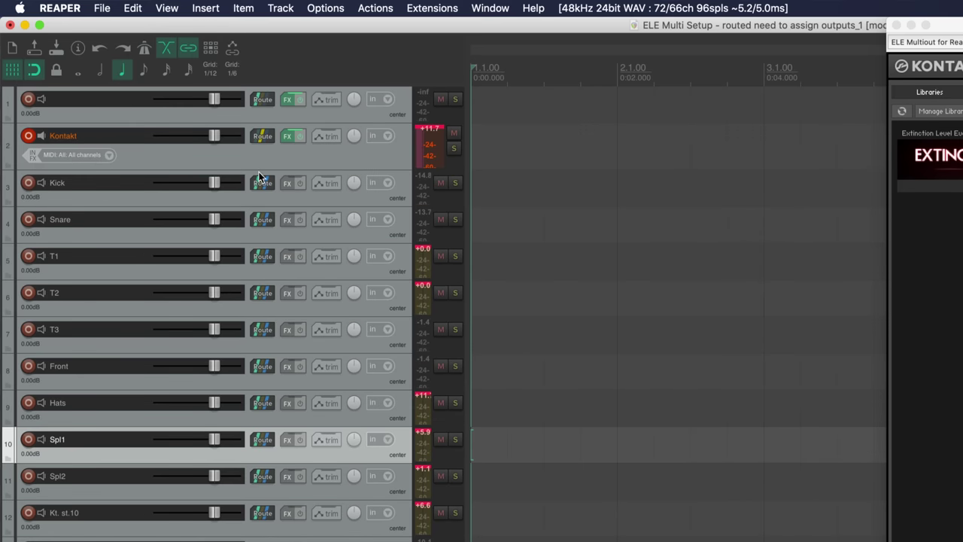
- Set the Kick track's receive from Kontakt to stereo source channels 3/4 and close its routing window
{"action": "left_click", "coordinate": [259, 184]}
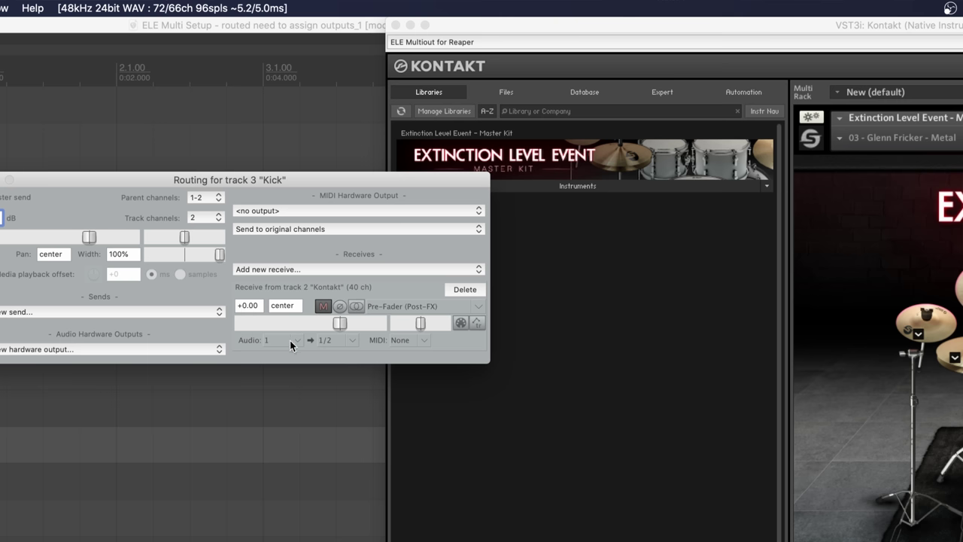
{"action": "left_click", "coordinate": [297, 339]}
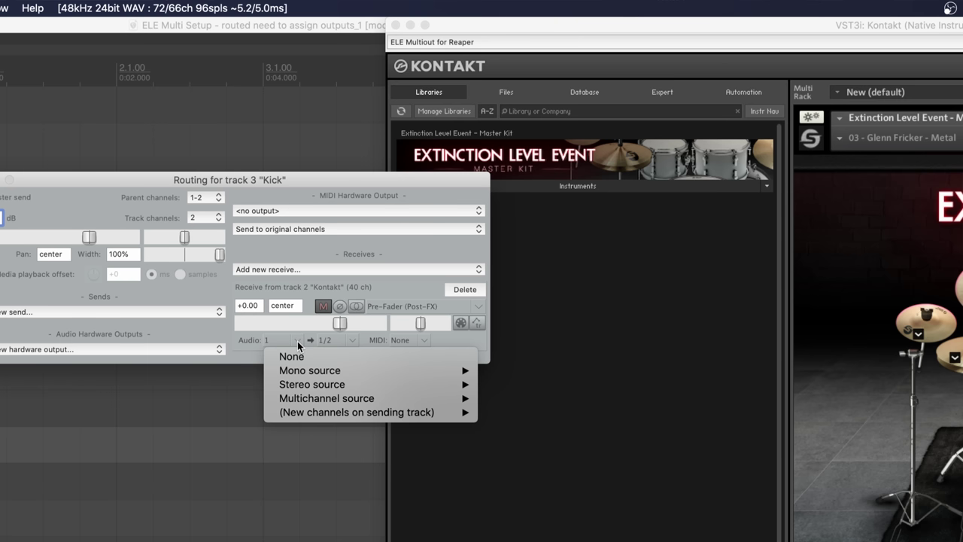
{"action": "mouse_move", "coordinate": [326, 385]}
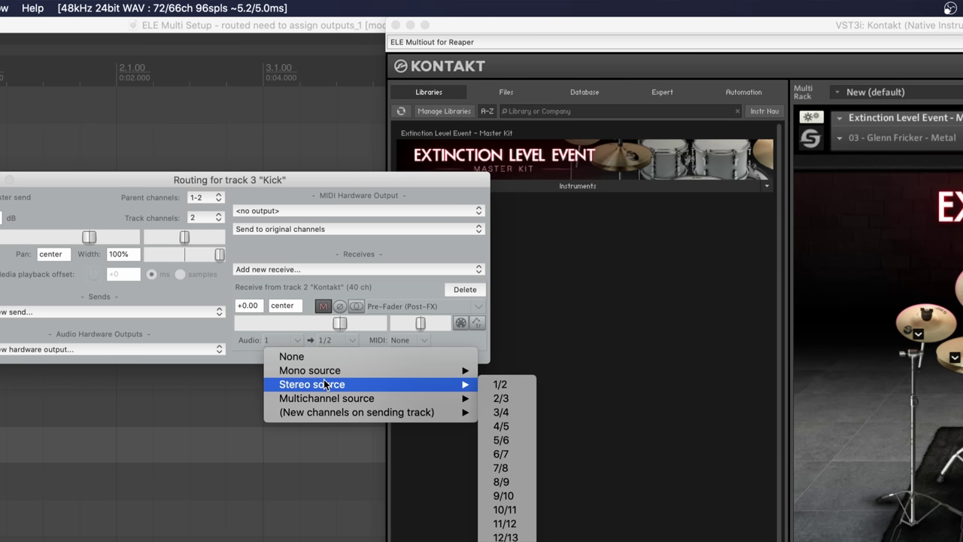
{"action": "left_click", "coordinate": [503, 412]}
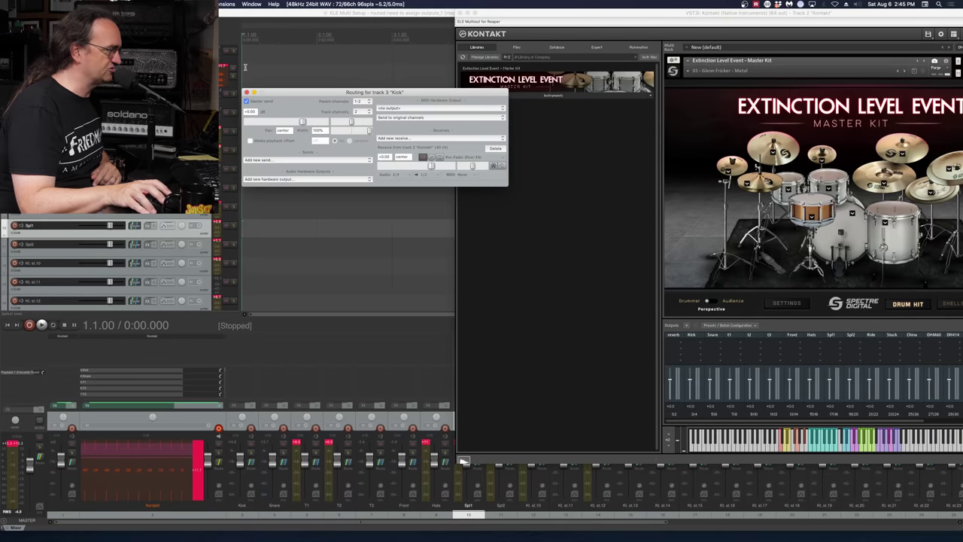
{"action": "key", "text": "Escape"}
- Solo the Kick track in the mixer and audition the kick drum to check its new routing
{"action": "left_click", "coordinate": [552, 434]}
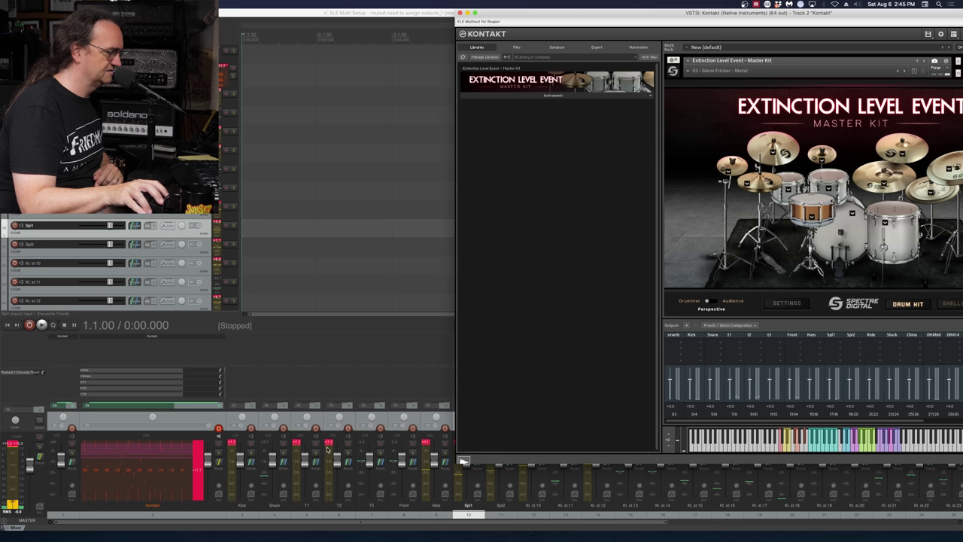
{"action": "left_click", "coordinate": [251, 453]}
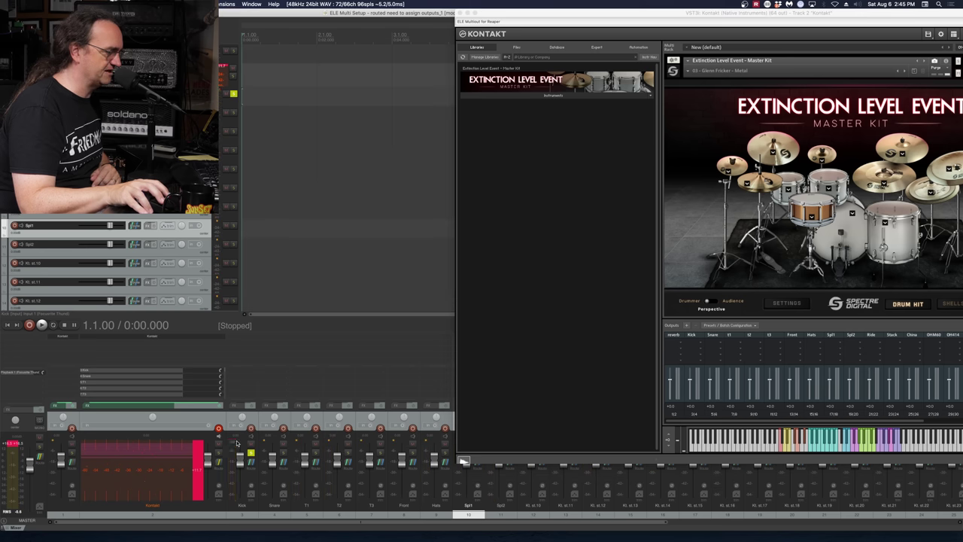
{"action": "left_click", "coordinate": [852, 219]}
{"action": "left_click", "coordinate": [852, 219]}
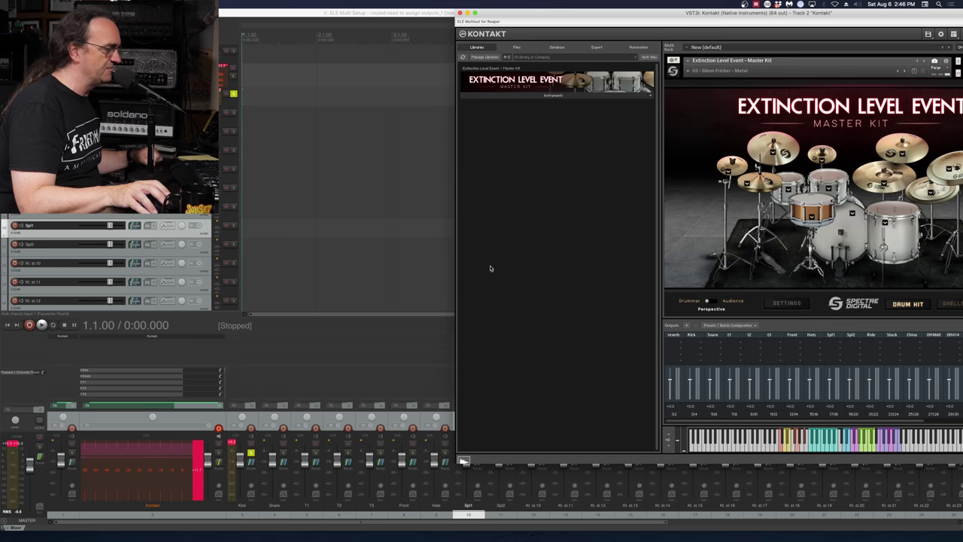
- Set the Snare track's receive from Kontakt to stereo source channels 5/6 and close its routing window
{"action": "left_click", "coordinate": [284, 462]}
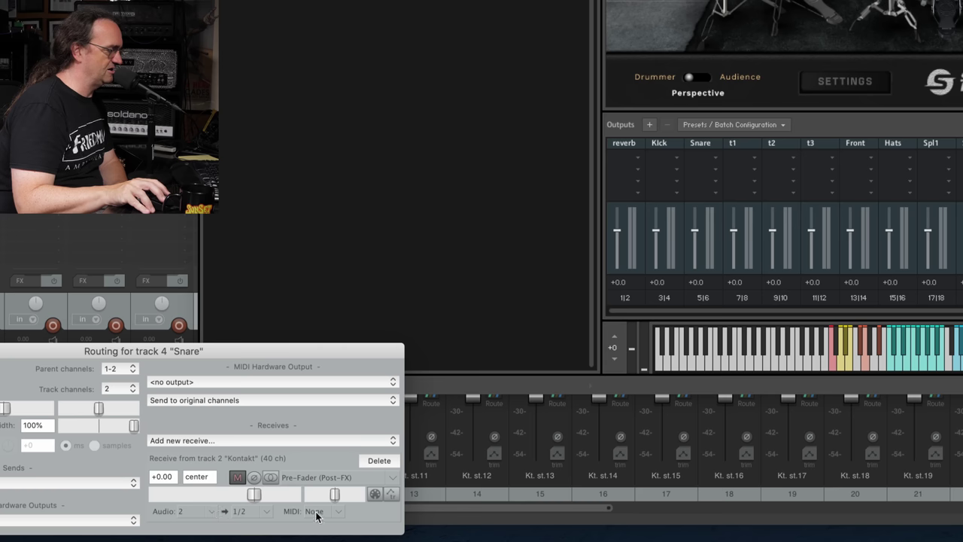
{"action": "left_click", "coordinate": [213, 511]}
{"action": "mouse_move", "coordinate": [225, 504]}
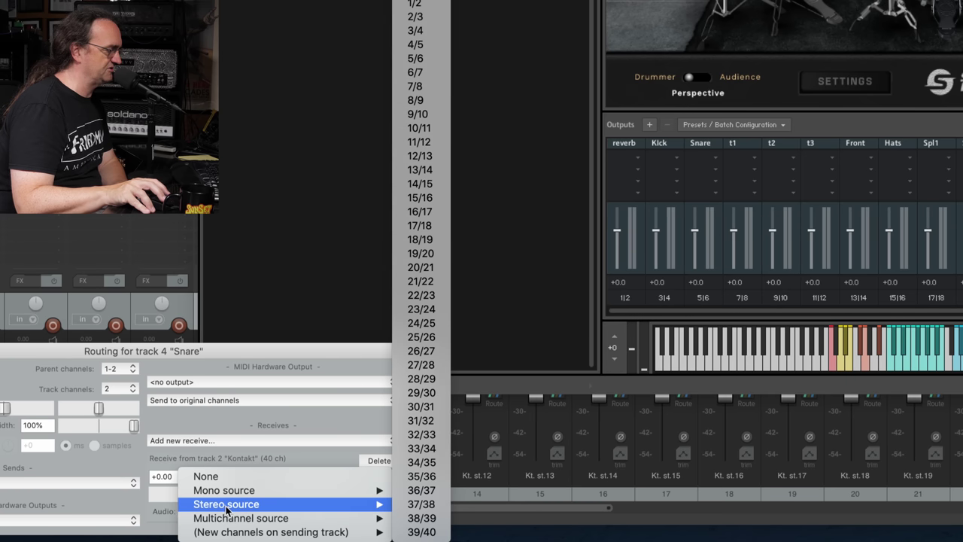
{"action": "left_click", "coordinate": [429, 63]}
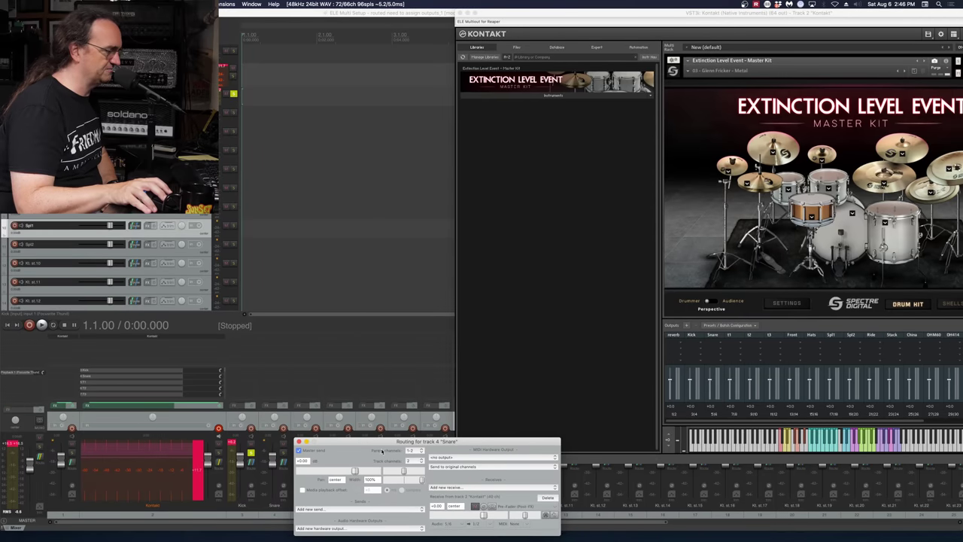
{"action": "left_click", "coordinate": [299, 441]}
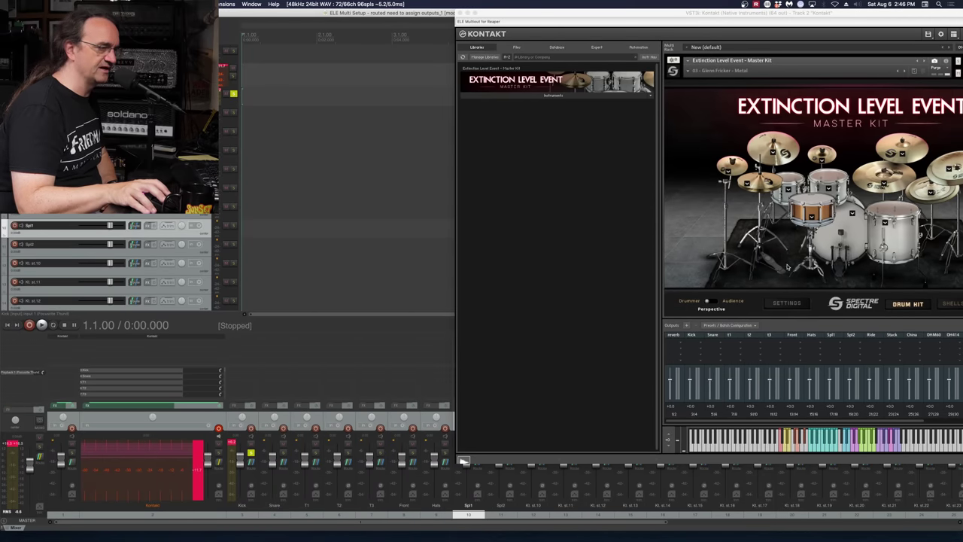
- Audition the snare to check the routing, moving the solo from the Kick track to the Snare track, and clear the solo
{"action": "left_click", "coordinate": [620, 351]}
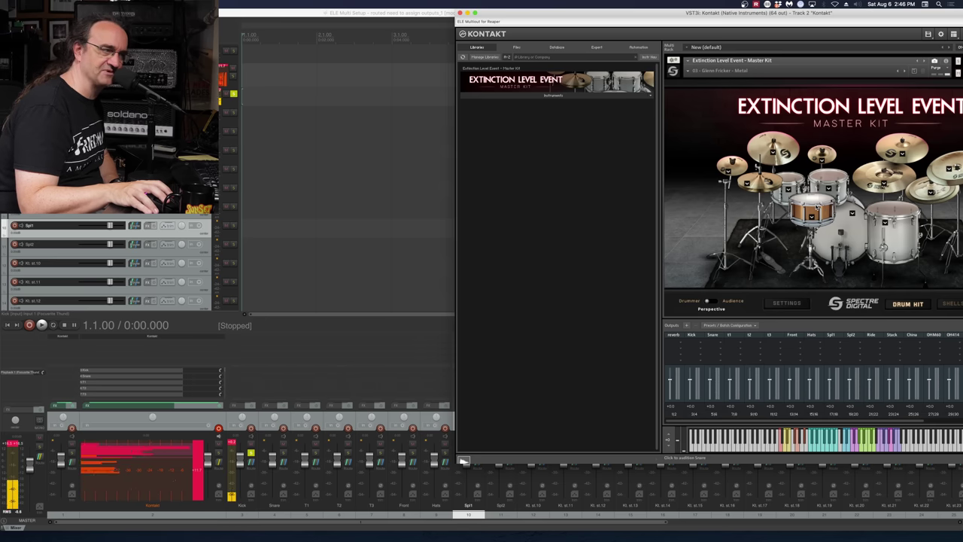
{"action": "left_click", "coordinate": [301, 444]}
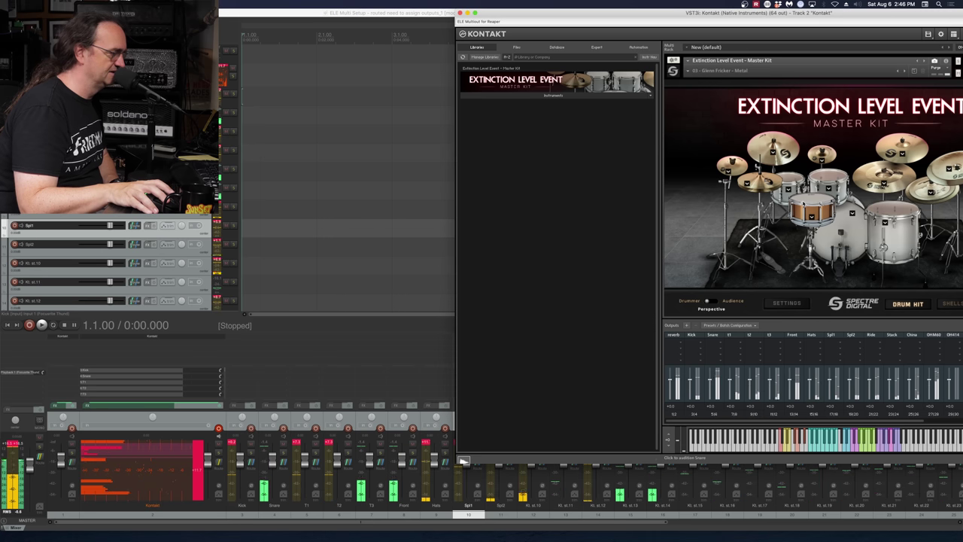
{"action": "left_click", "coordinate": [284, 456]}
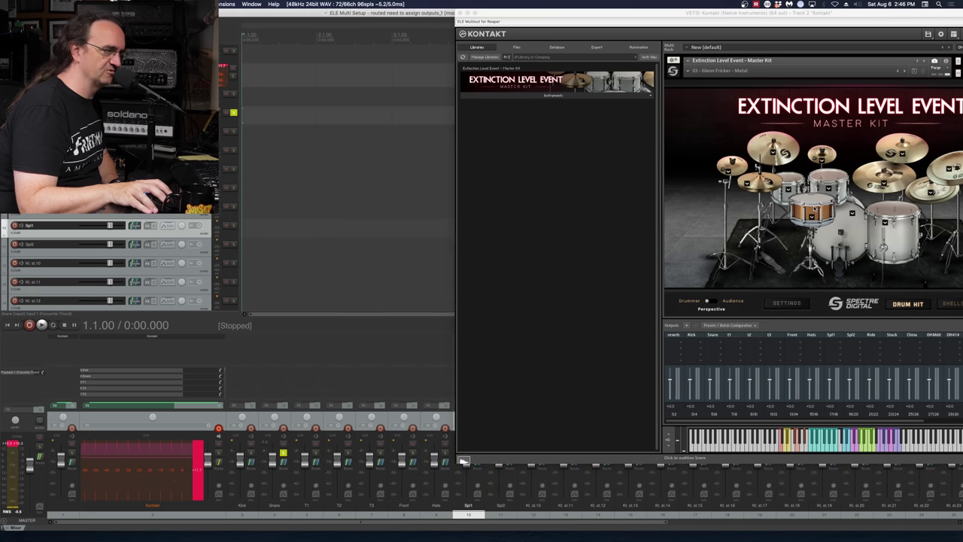
{"action": "left_click", "coordinate": [284, 455]}
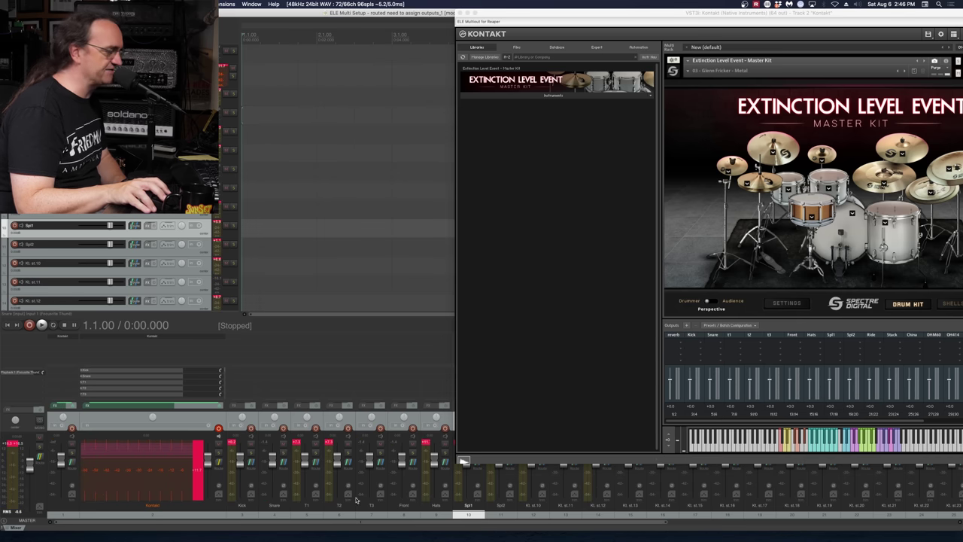
- Open the T1 track's routing and bring up the stereo source choices for its Kontakt receive
{"action": "left_click", "coordinate": [315, 468]}
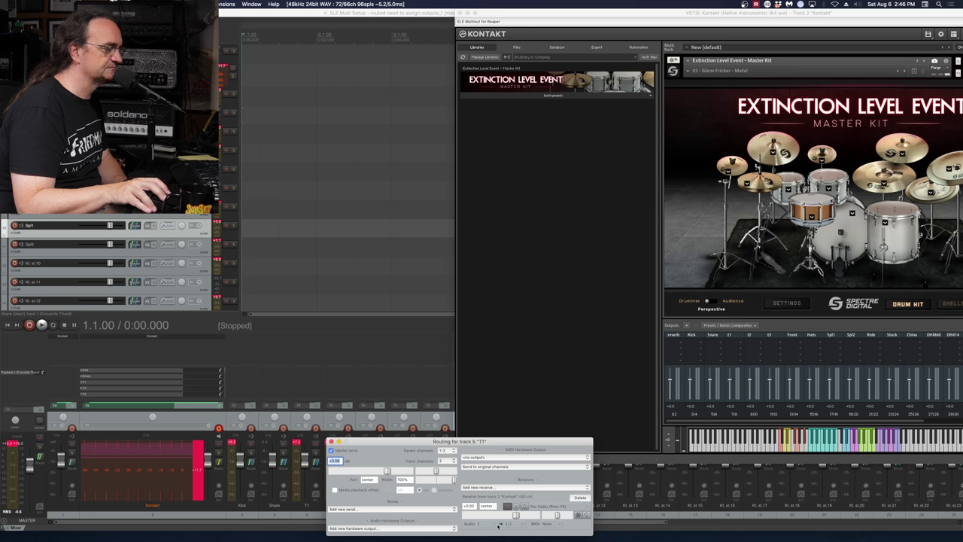
{"action": "left_click", "coordinate": [494, 525]}
{"action": "mouse_move", "coordinate": [541, 520]}
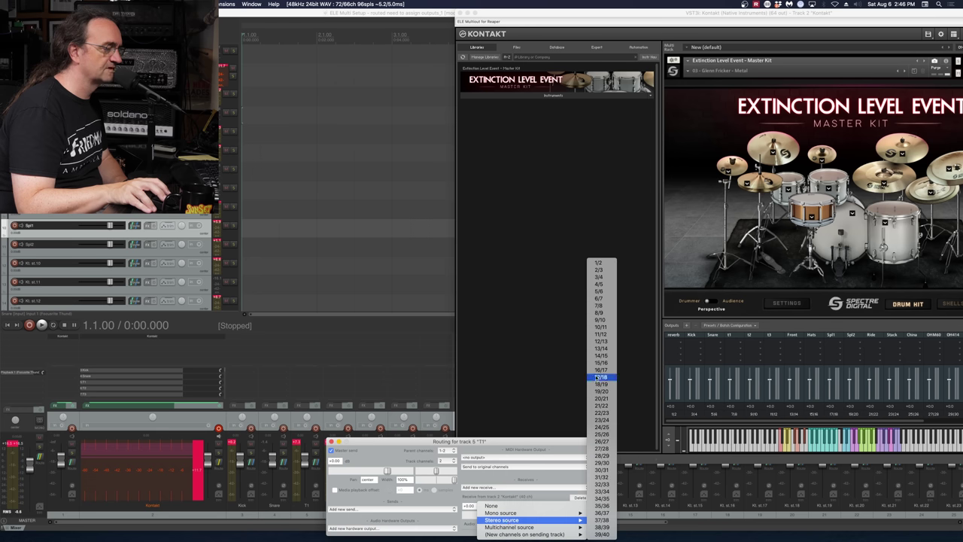
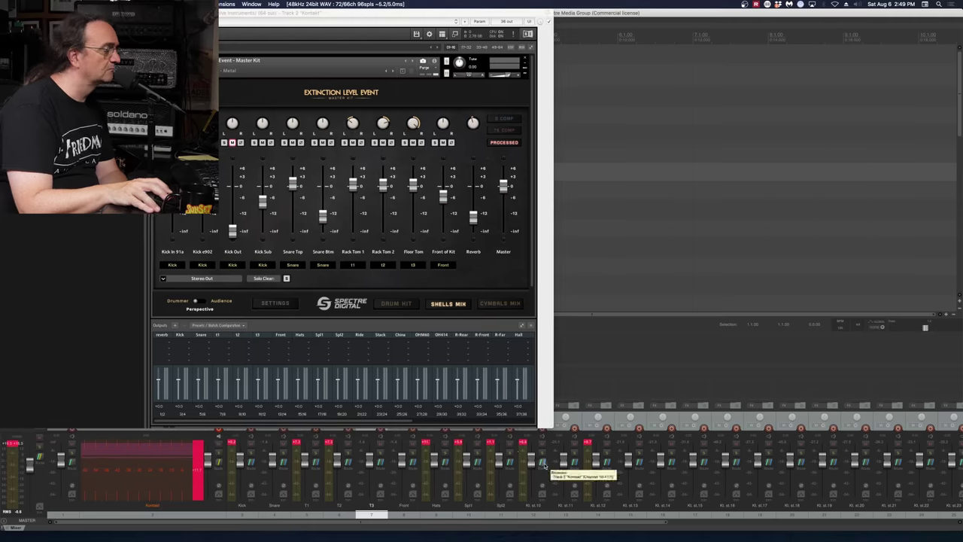
- Name the tracks following Spl2 as Ride, Stack, China, OH M60, OH 414, R-Rear, R-Front, R-Far and HALL
{"action": "left_click", "coordinate": [512, 464]}
{"action": "key", "text": "Tab"}
{"action": "key", "text": "Tab"}
{"action": "key", "text": "Tab"}
{"action": "key", "text": "Tab"}
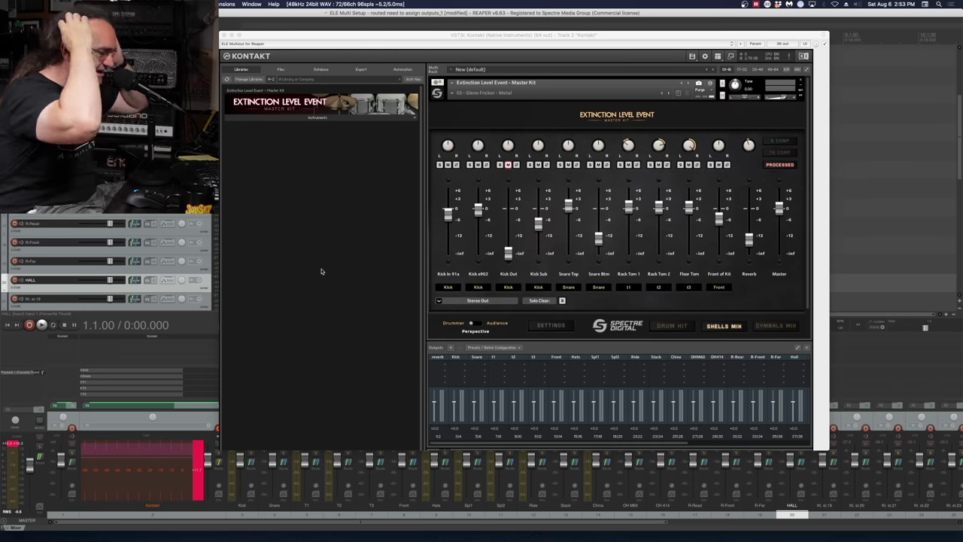
- Show Kontakt's Drum Kit view with its window clear of the mixer, and check the R-Front and R-Rear room tracks
{"action": "left_click", "coordinate": [681, 328]}
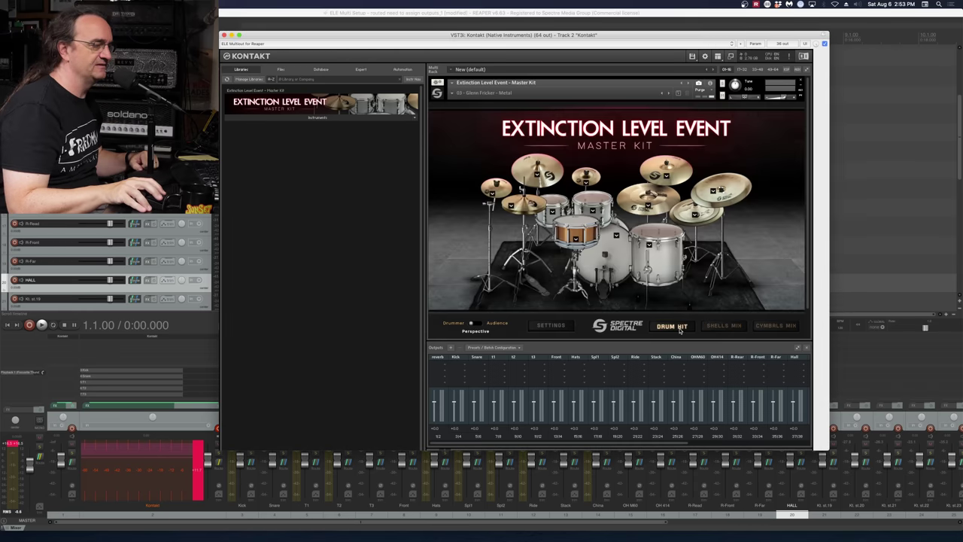
{"action": "left_click_drag", "start_coordinate": [588, 43], "coordinate": [743, 22]}
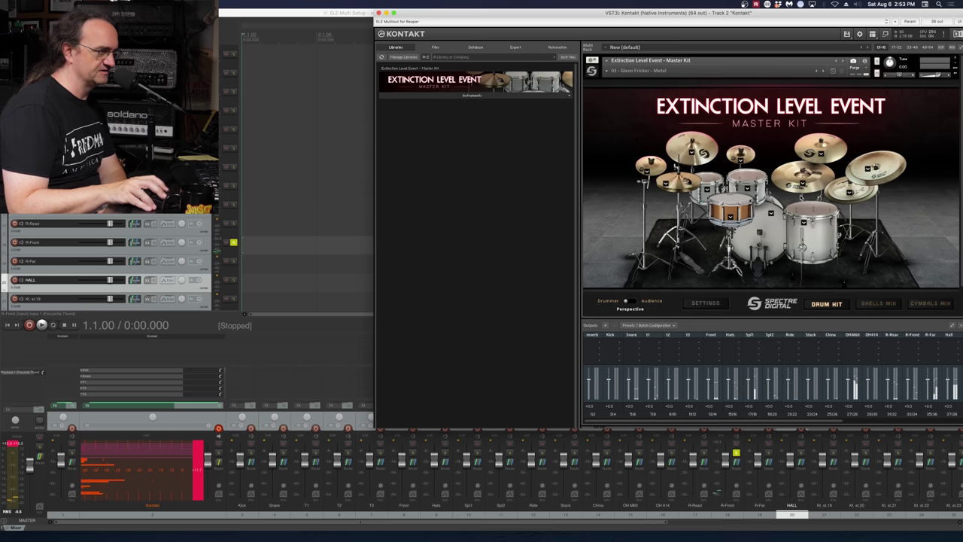
{"action": "left_click", "coordinate": [736, 457]}
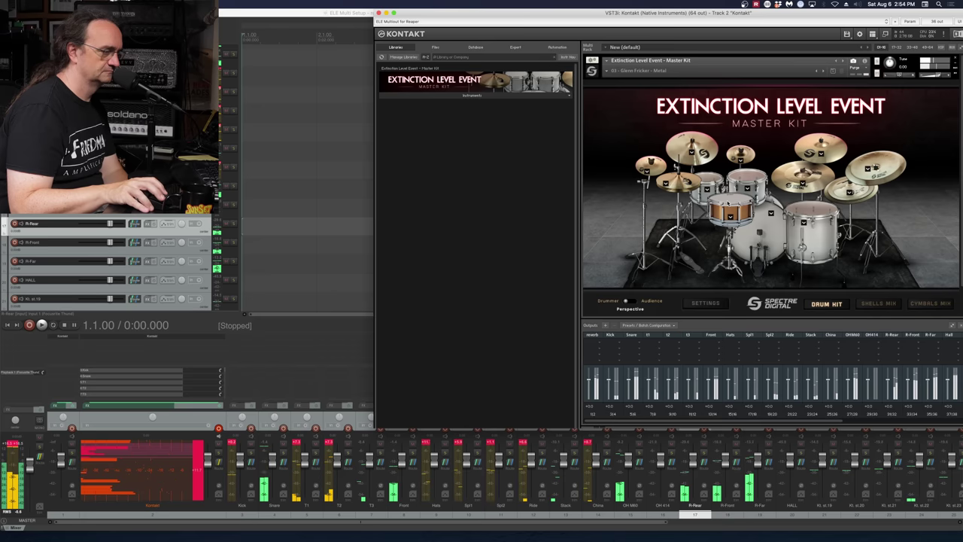
{"action": "left_click", "coordinate": [697, 456]}
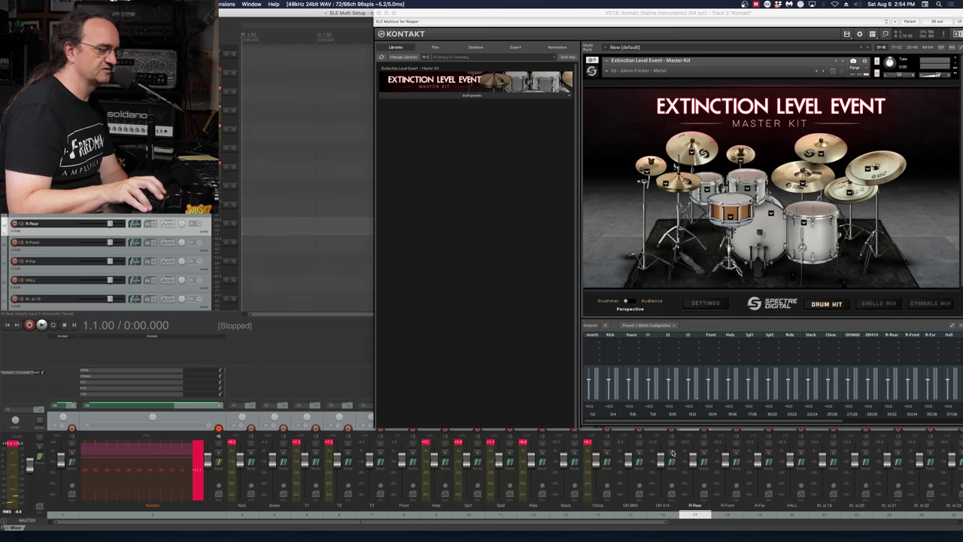
- Solo the OH 414 and OH M60 overhead tracks in turn, auditioning kit pieces to check each one's signal
{"action": "left_click", "coordinate": [671, 453]}
{"action": "left_click", "coordinate": [737, 203]}
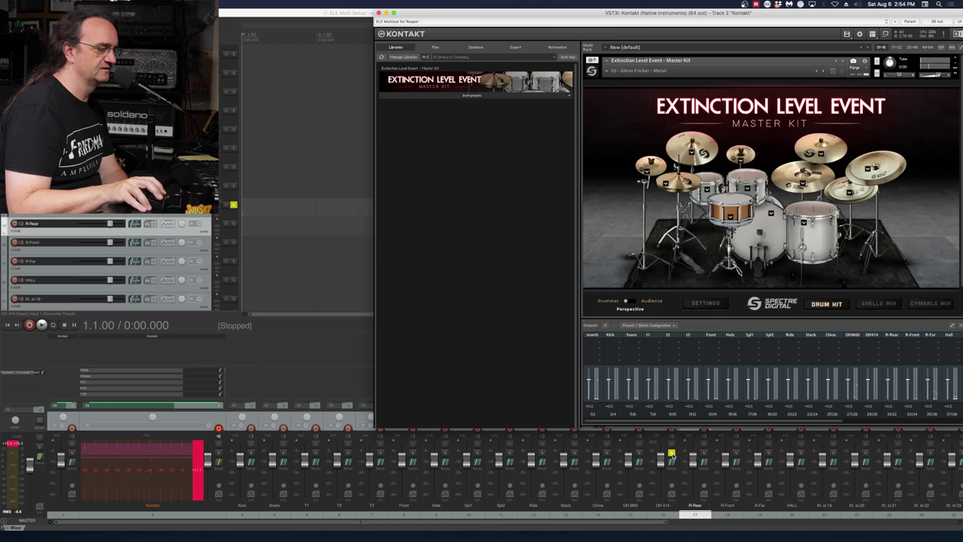
{"action": "left_click", "coordinate": [671, 453]}
{"action": "left_click", "coordinate": [638, 453]}
{"action": "left_click", "coordinate": [704, 153]}
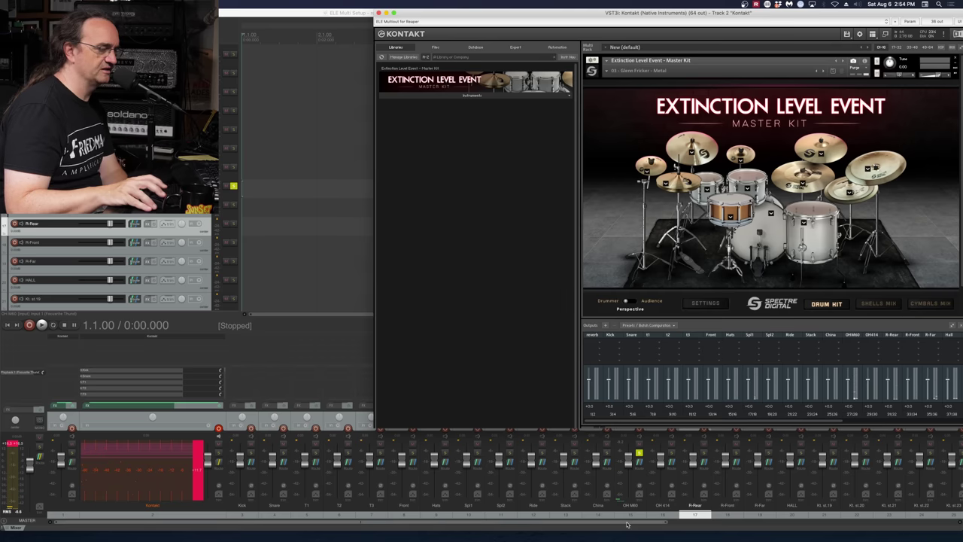
{"action": "left_click", "coordinate": [643, 455]}
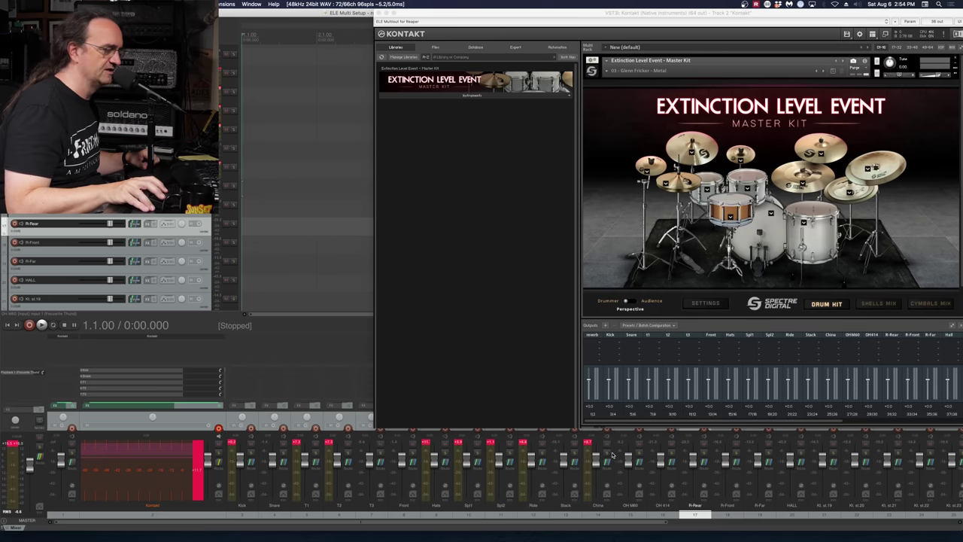
- Solo the China, Ride, Spl2 and Spl1 tracks in turn and audition the matching cymbals to check their routing
{"action": "left_click", "coordinate": [613, 454]}
{"action": "left_click", "coordinate": [890, 165]}
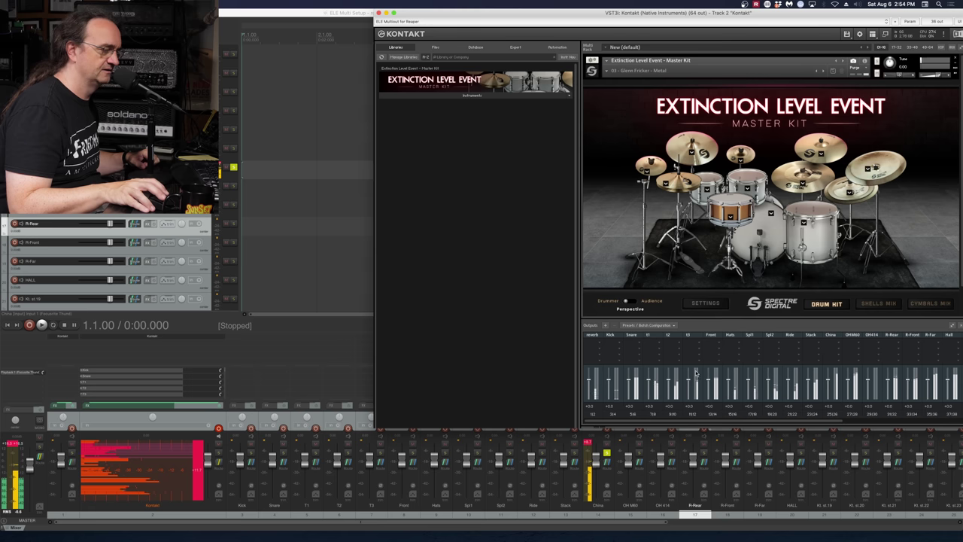
{"action": "left_click", "coordinate": [539, 454]}
{"action": "left_click", "coordinate": [774, 185]}
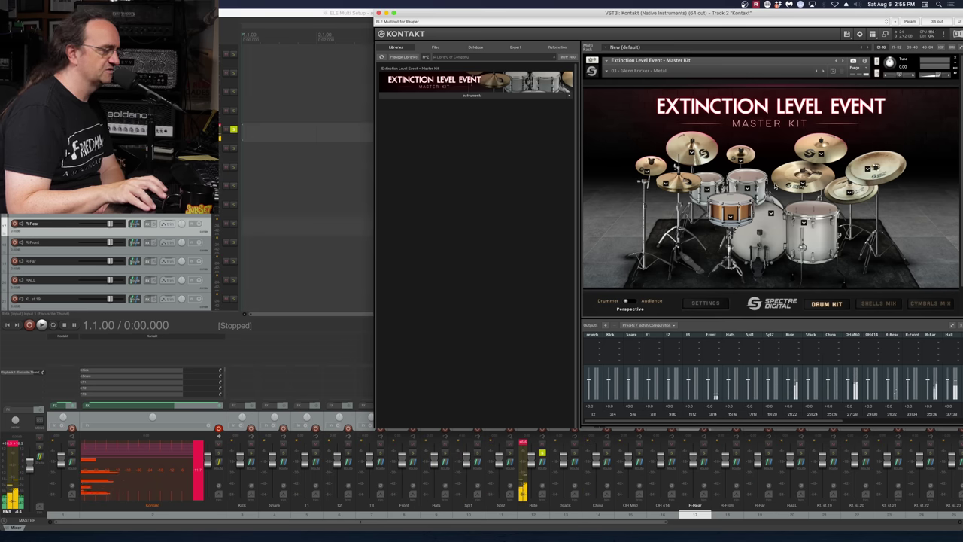
{"action": "left_click", "coordinate": [510, 453]}
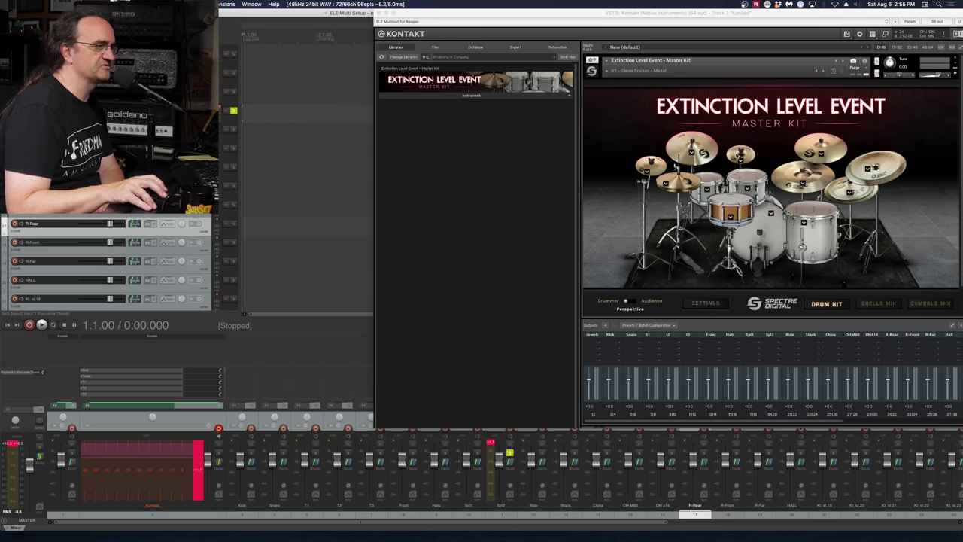
{"action": "left_click", "coordinate": [738, 156]}
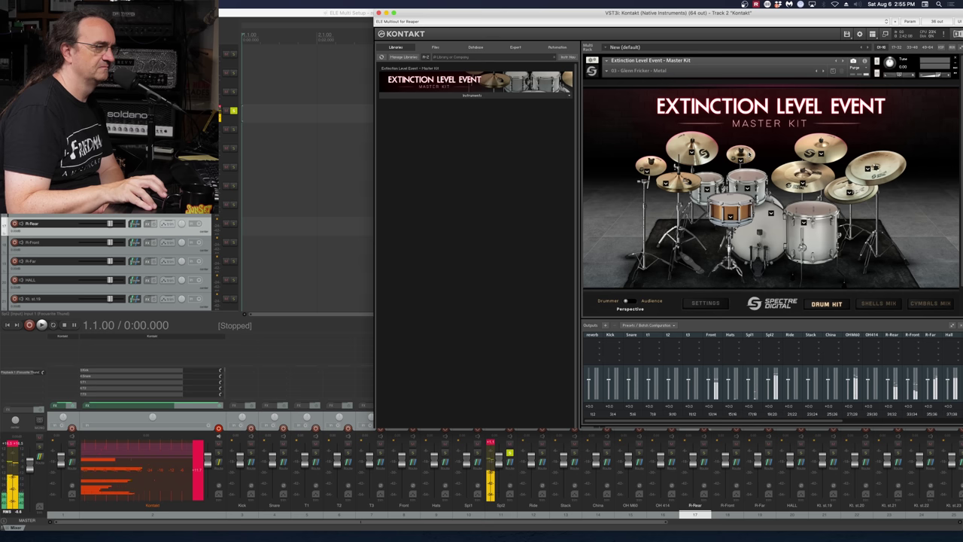
{"action": "left_click", "coordinate": [478, 454]}
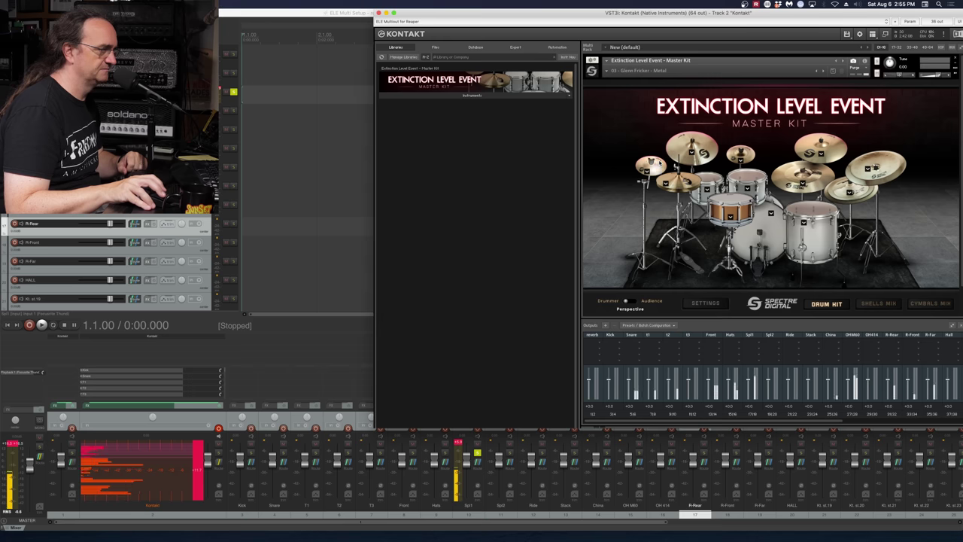
- Solo the Hats track, the Front track and the T1, T2 and T3 tom tracks, auditioning kit pieces to check their signals
{"action": "left_click", "coordinate": [446, 454]}
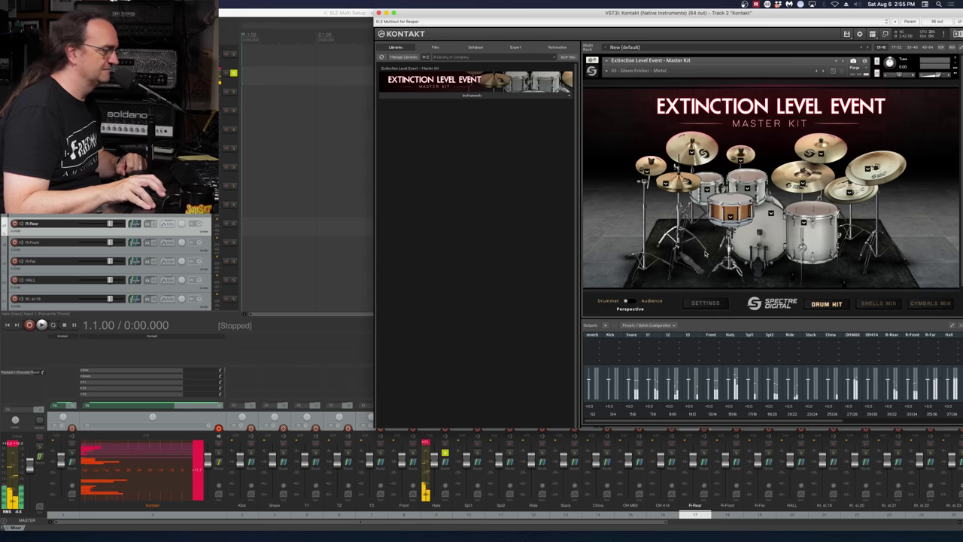
{"action": "left_click", "coordinate": [415, 454]}
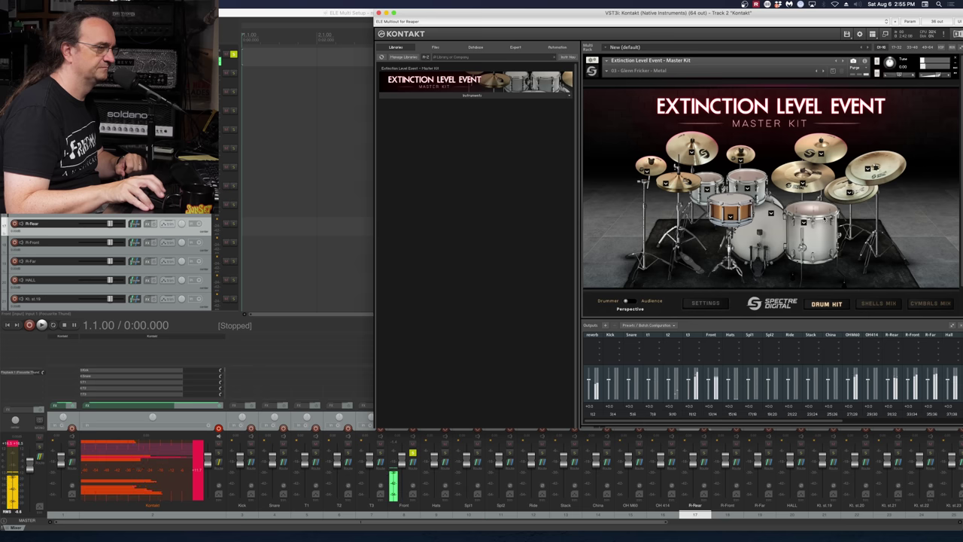
{"action": "left_click", "coordinate": [381, 456]}
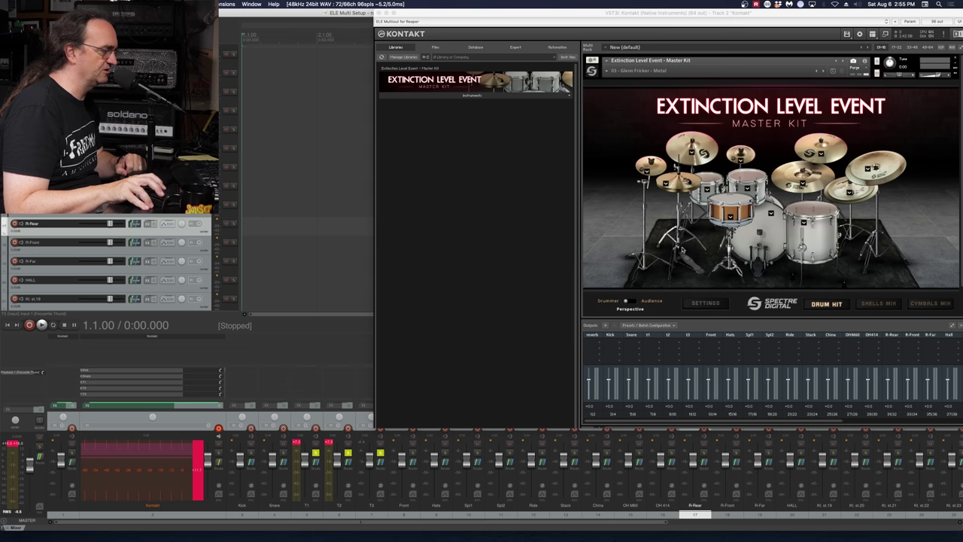
{"action": "left_click", "coordinate": [690, 166]}
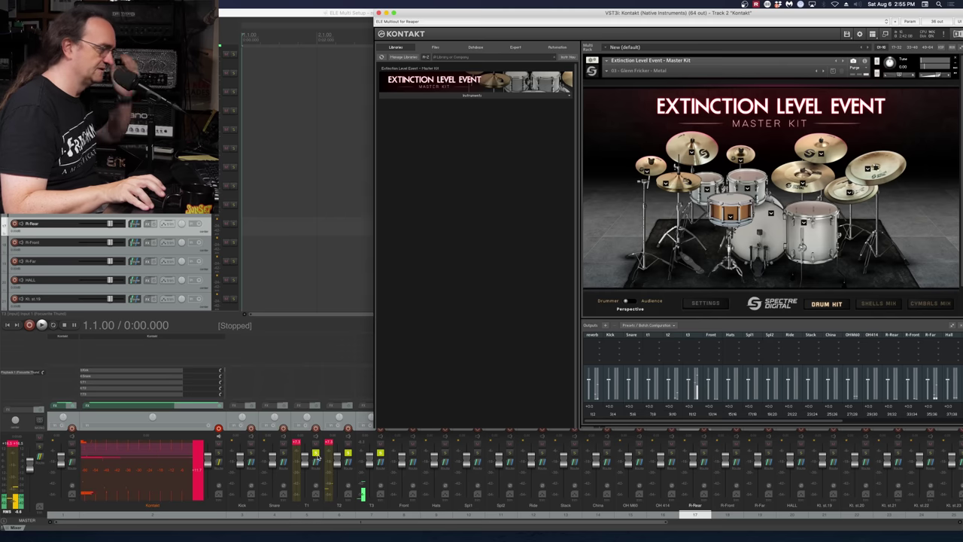
- Solo only the Snare track and turn on All Bleed in Kontakt's Bleed Control settings
{"action": "left_click", "coordinate": [380, 452]}
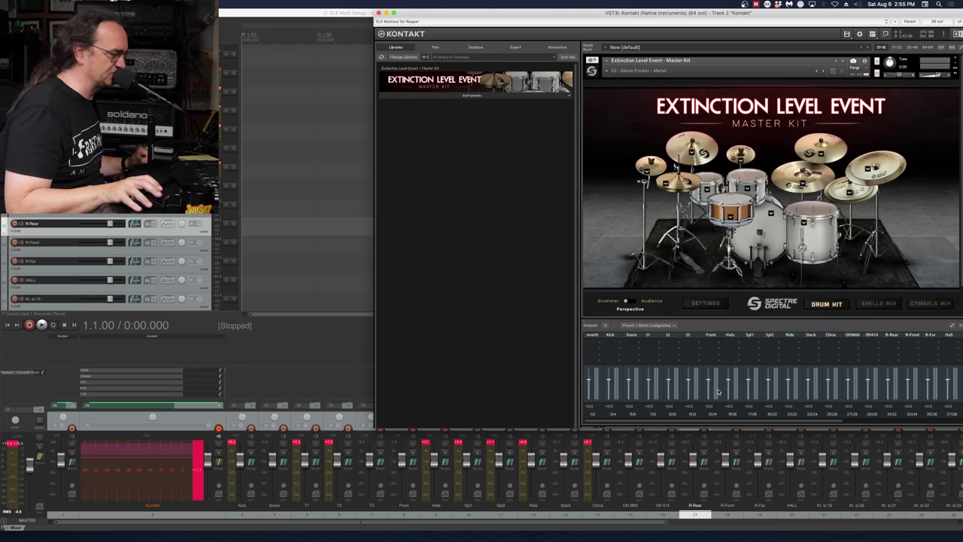
{"action": "left_click", "coordinate": [283, 455]}
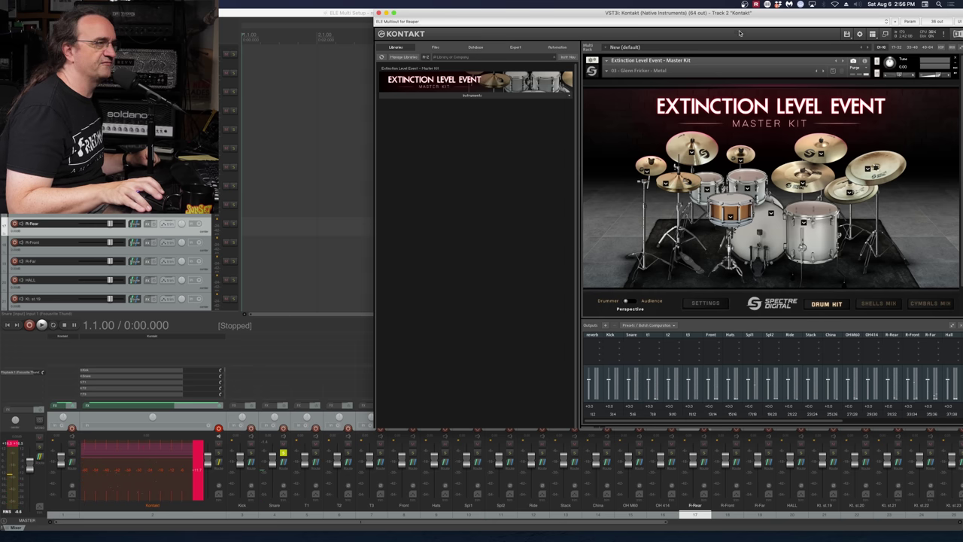
{"action": "left_click_drag", "start_coordinate": [738, 19], "coordinate": [665, 27]}
{"action": "left_click", "coordinate": [636, 311]}
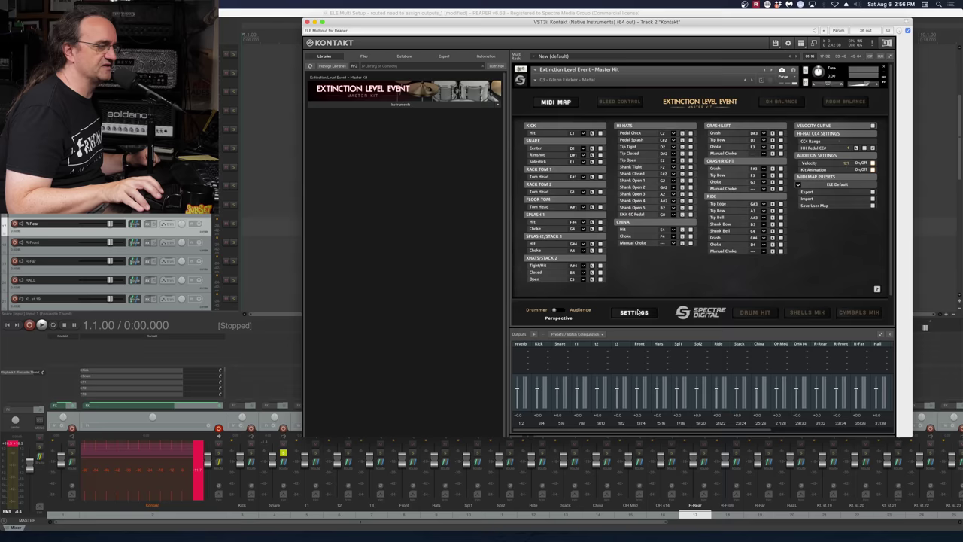
{"action": "left_click", "coordinate": [622, 102]}
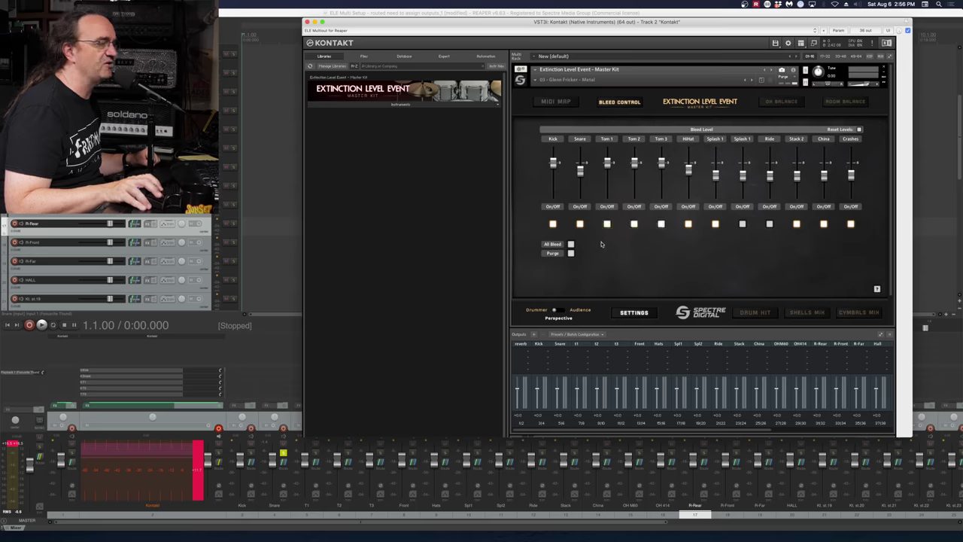
{"action": "left_click", "coordinate": [571, 244]}
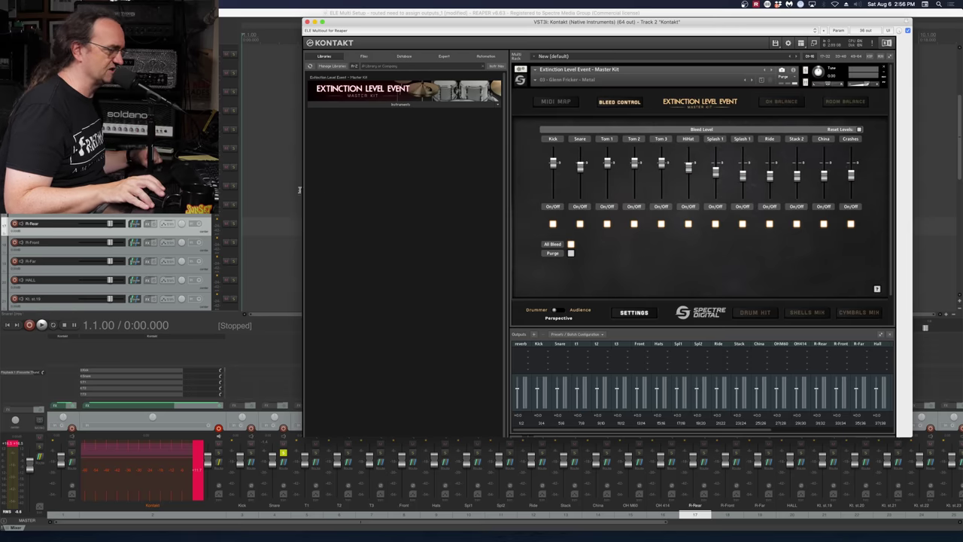
- View the OH Balance settings, return to the Drum Kit view and audition the kit with the Snare track soloed and unsoloed
{"action": "left_click", "coordinate": [780, 102]}
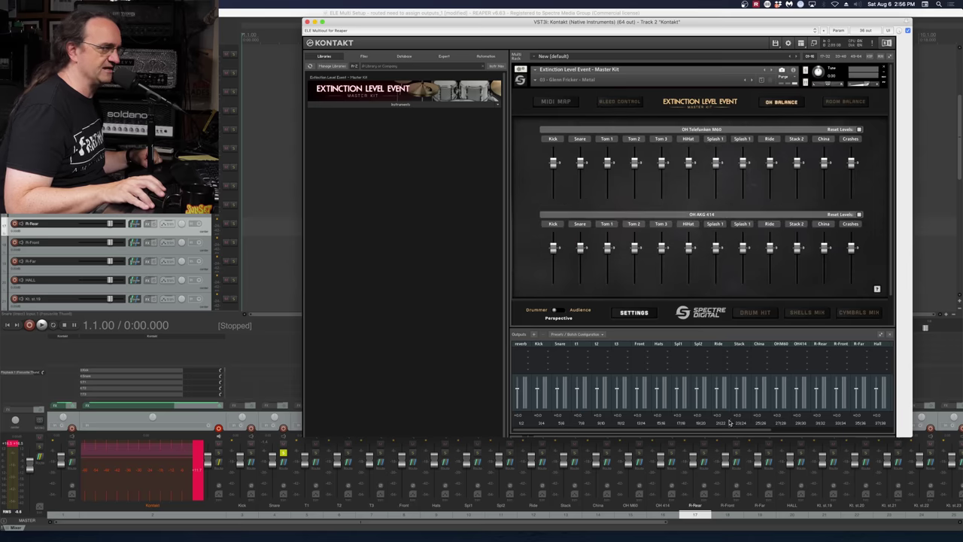
{"action": "left_click", "coordinate": [755, 313]}
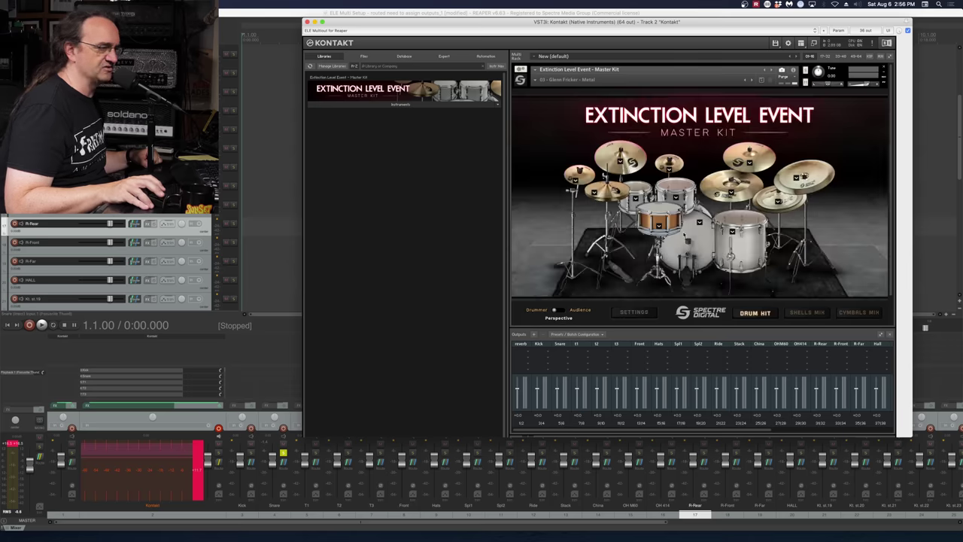
{"action": "left_click", "coordinate": [621, 193]}
{"action": "left_click", "coordinate": [621, 193]}
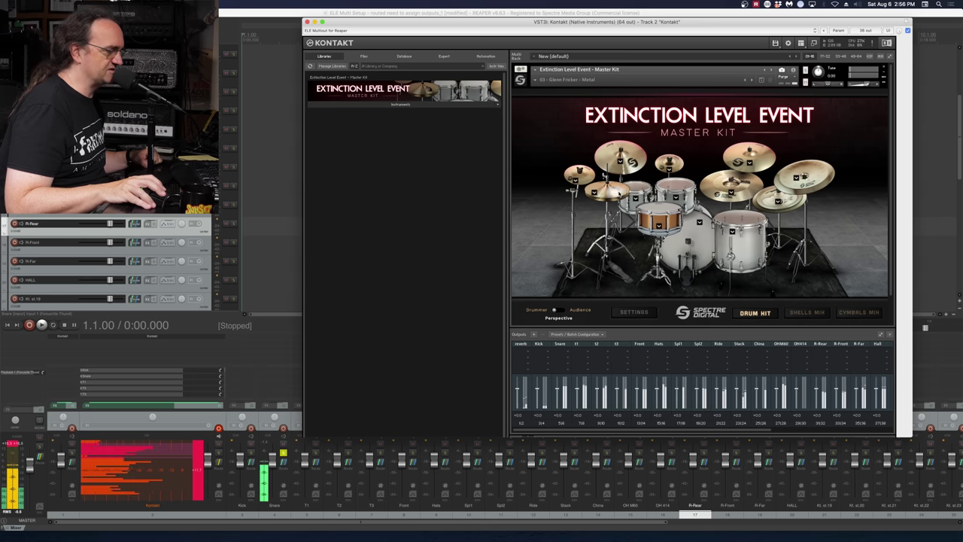
{"action": "left_click", "coordinate": [621, 193]}
{"action": "left_click", "coordinate": [621, 193]}
{"action": "left_click", "coordinate": [622, 193]}
{"action": "left_click", "coordinate": [621, 193]}
{"action": "left_click", "coordinate": [622, 193]}
{"action": "left_click", "coordinate": [621, 193]}
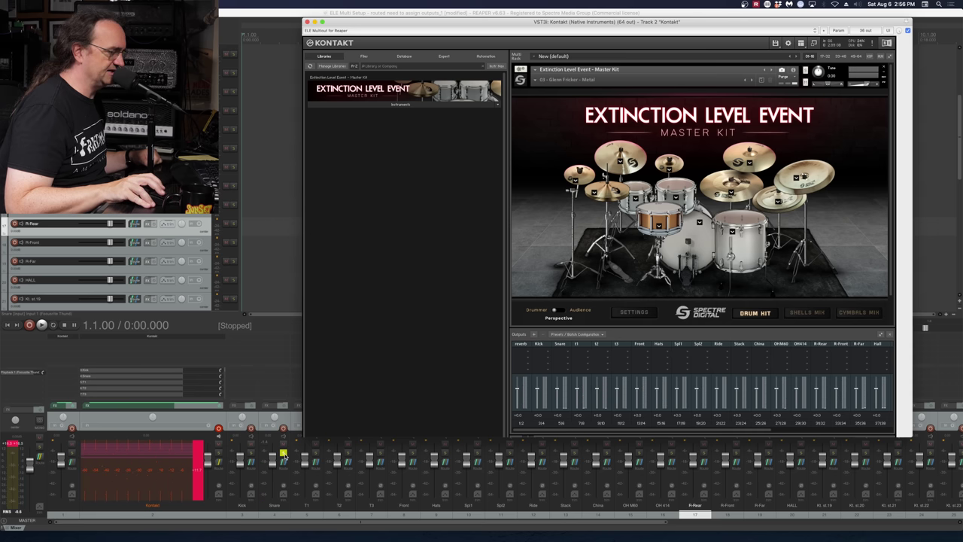
{"action": "left_click", "coordinate": [283, 455]}
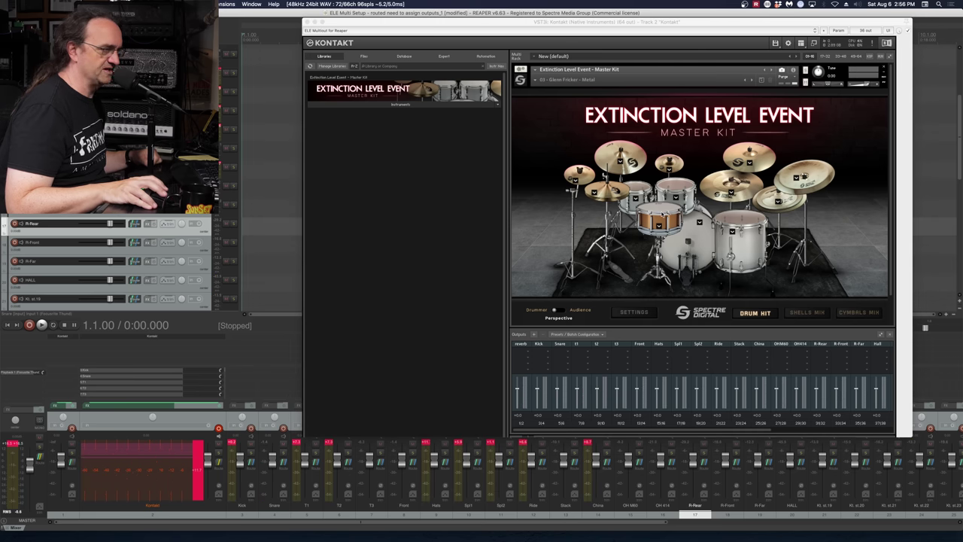
{"action": "left_click", "coordinate": [621, 193]}
{"action": "left_click", "coordinate": [621, 193]}
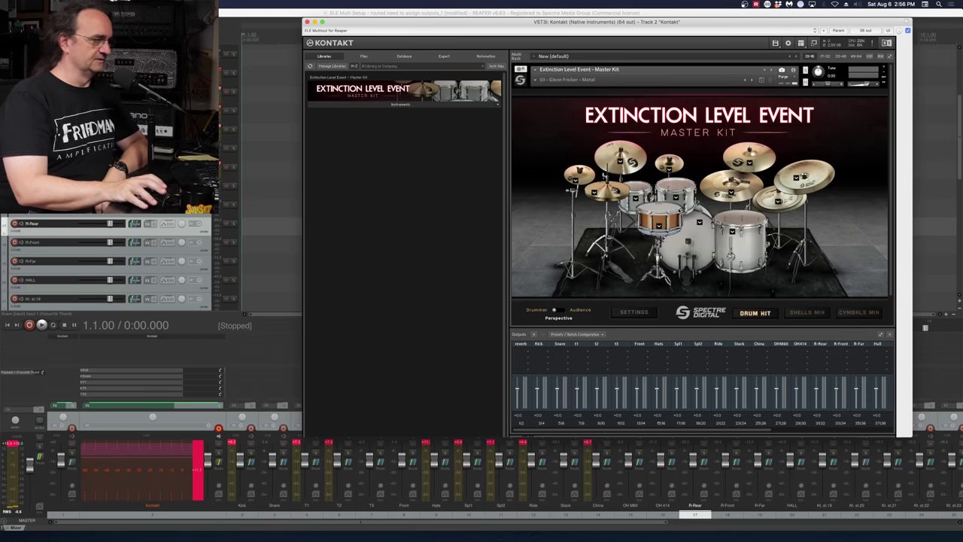
- Bring the REAPER project window to the front and open its file commands
{"action": "left_click", "coordinate": [95, 13]}
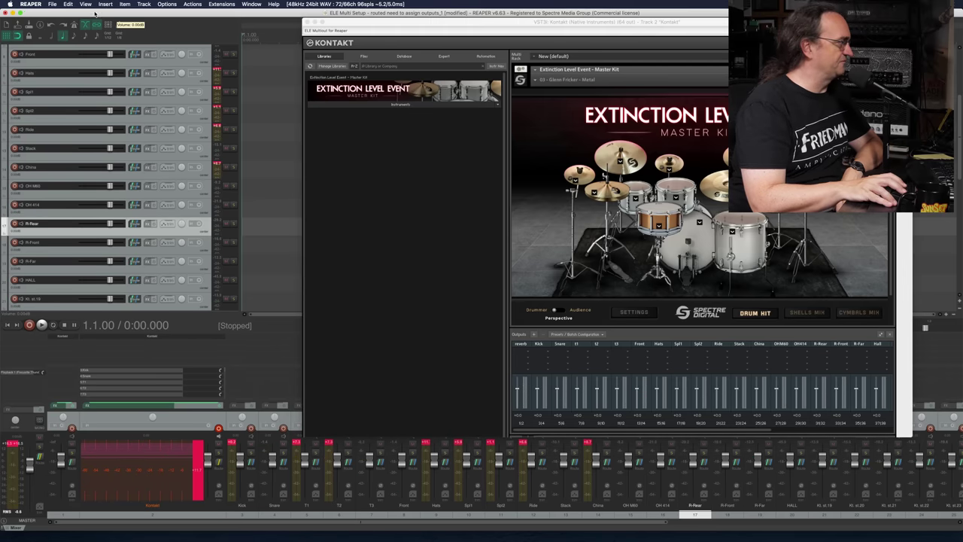
{"action": "left_click", "coordinate": [52, 4]}
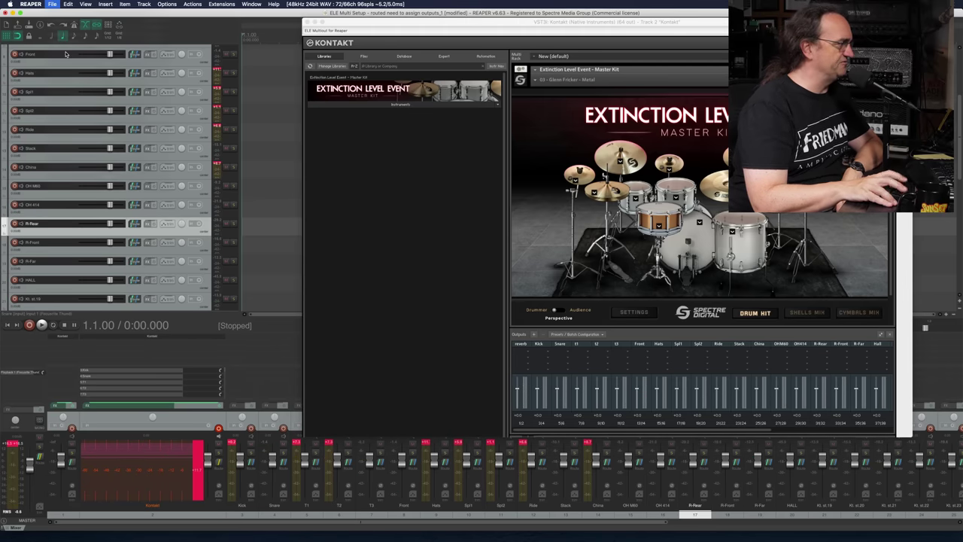
{"action": "left_click", "coordinate": [66, 49]}
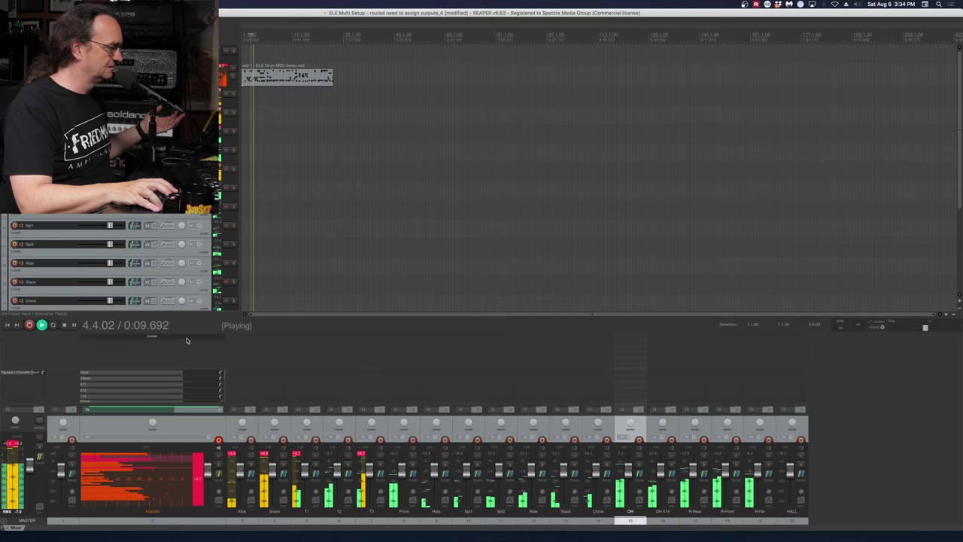
- Turn off the Processed option in Kontakt's Shells Mix and put the Kontakt window away
{"action": "left_click", "coordinate": [113, 371]}
{"action": "left_click", "coordinate": [529, 303]}
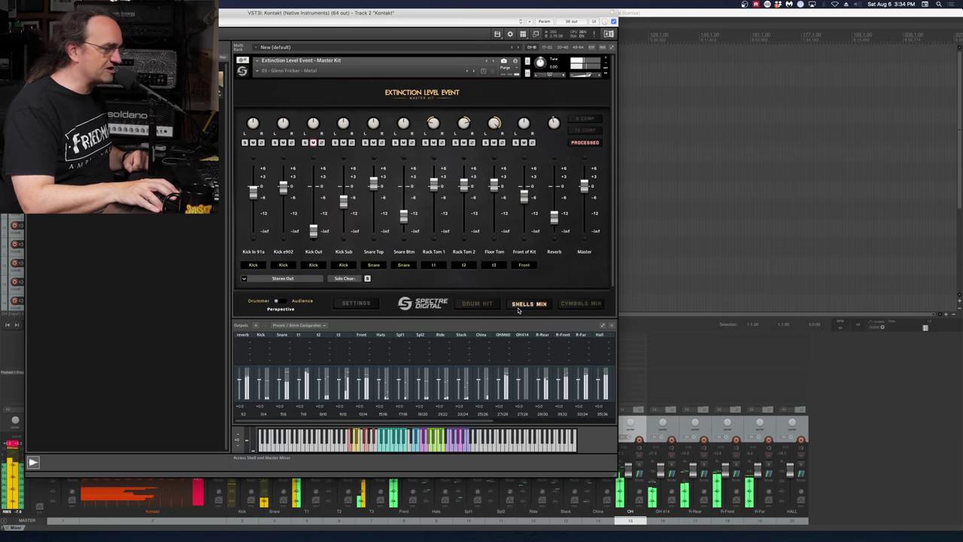
{"action": "left_click", "coordinate": [573, 143]}
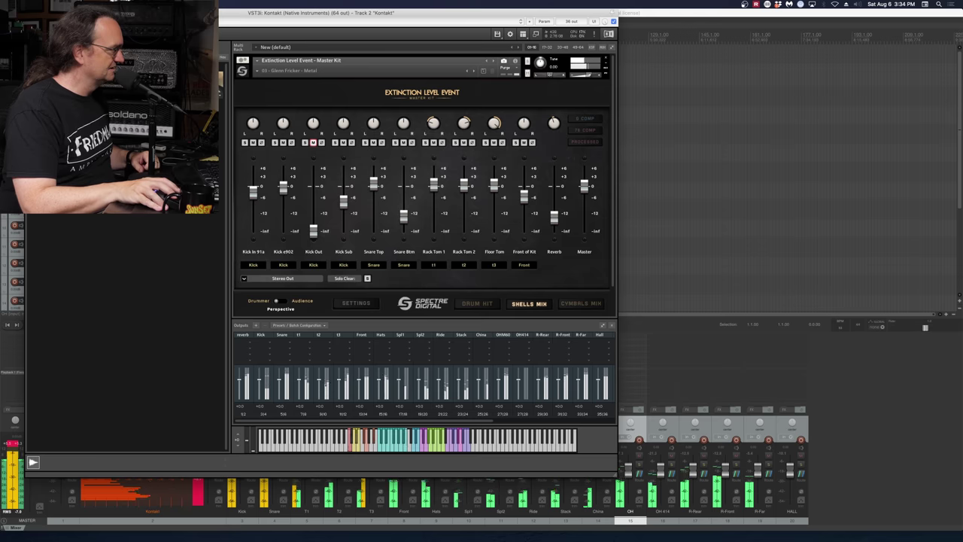
{"action": "key", "text": "super+m"}
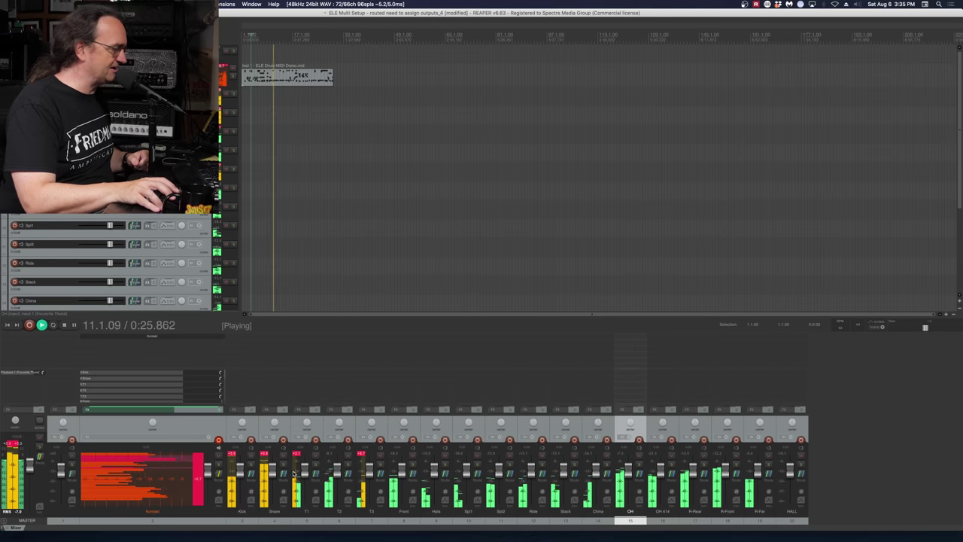
- Solo the Snare track and the T1, T2 and T3 tom tracks to check them during playback, clear the solos and stop playback
{"action": "left_click", "coordinate": [283, 463]}
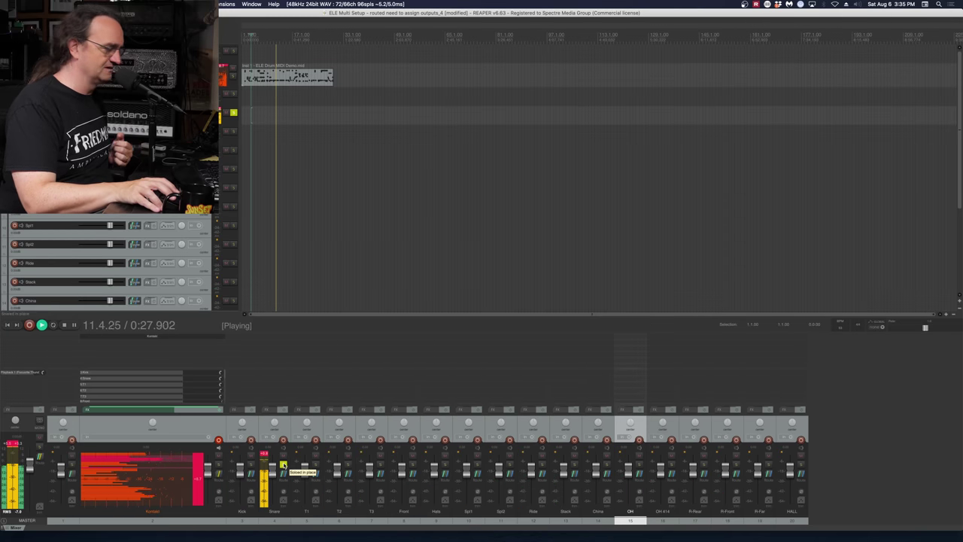
{"action": "left_click", "coordinate": [284, 463]}
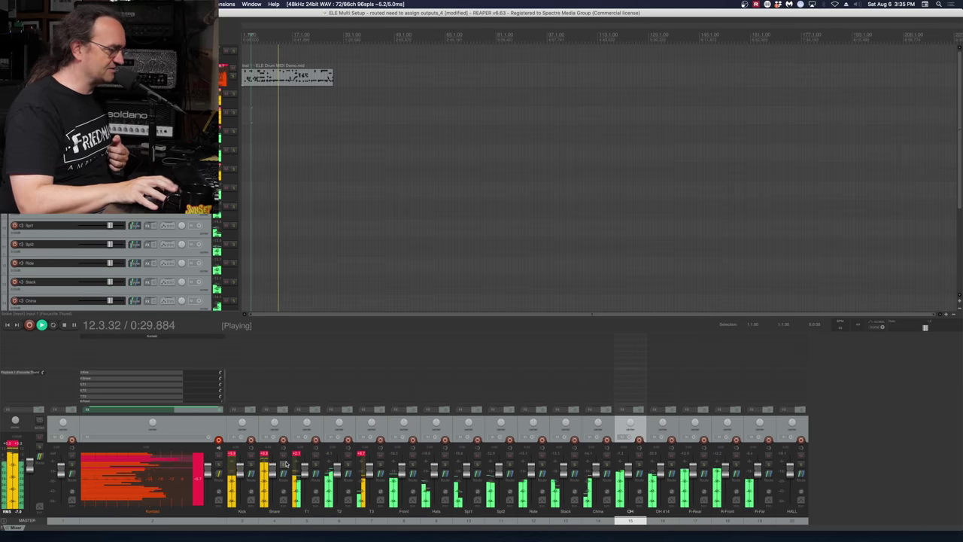
{"action": "left_click", "coordinate": [315, 464]}
{"action": "left_click", "coordinate": [348, 464]}
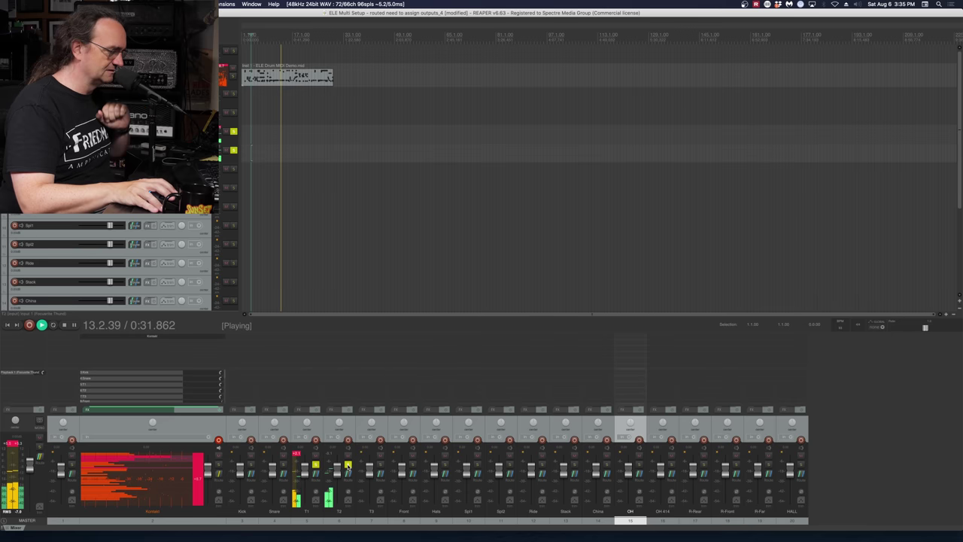
{"action": "left_click", "coordinate": [379, 464]}
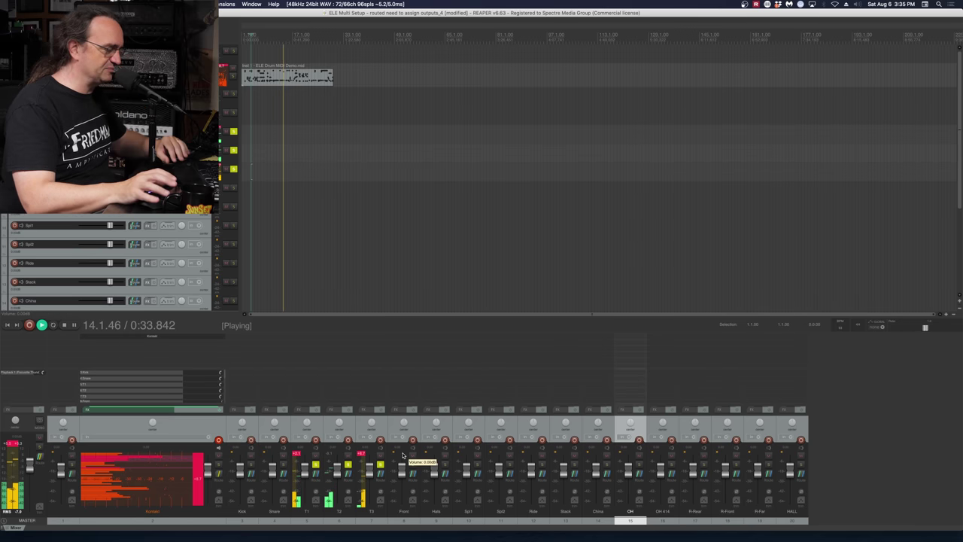
{"action": "left_click", "coordinate": [380, 464]}
{"action": "left_click", "coordinate": [348, 464]}
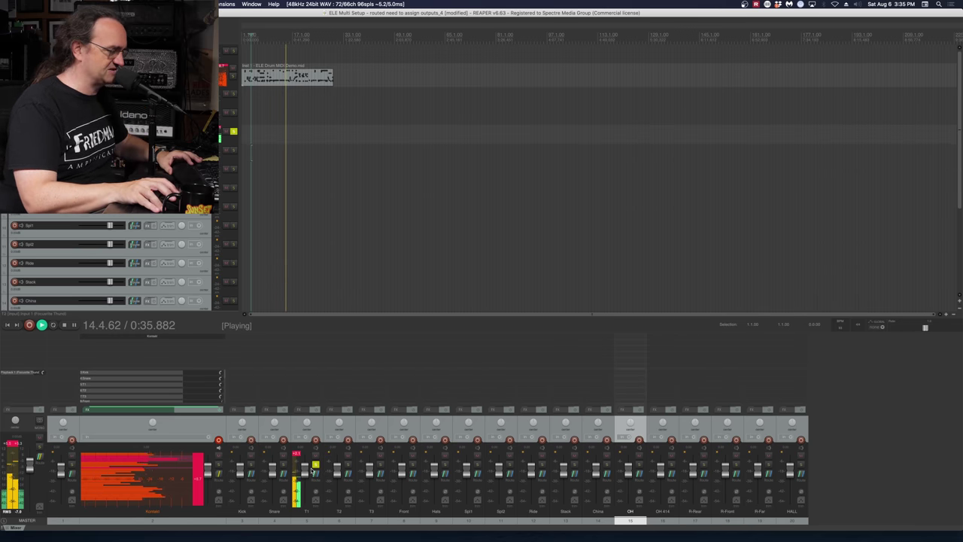
{"action": "left_click", "coordinate": [316, 464]}
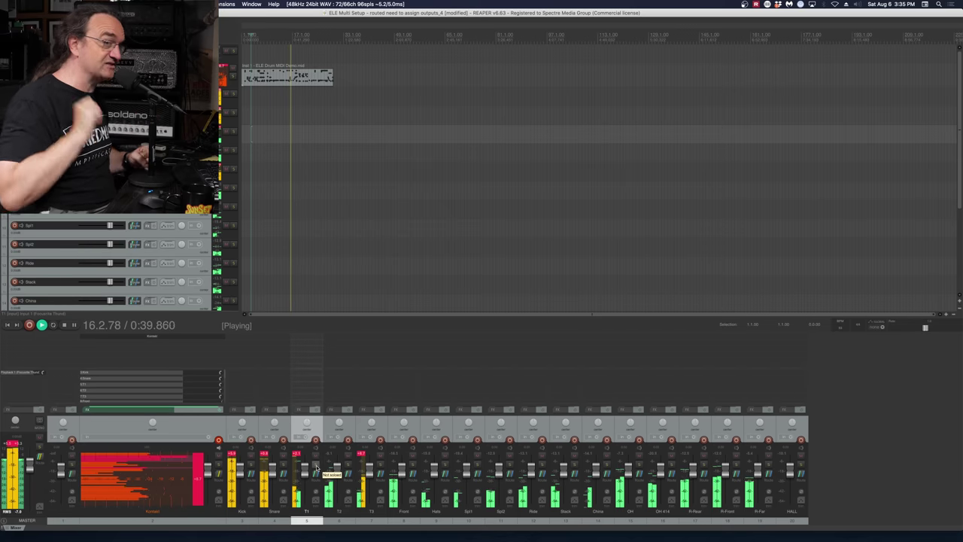
{"action": "key", "text": "space"}
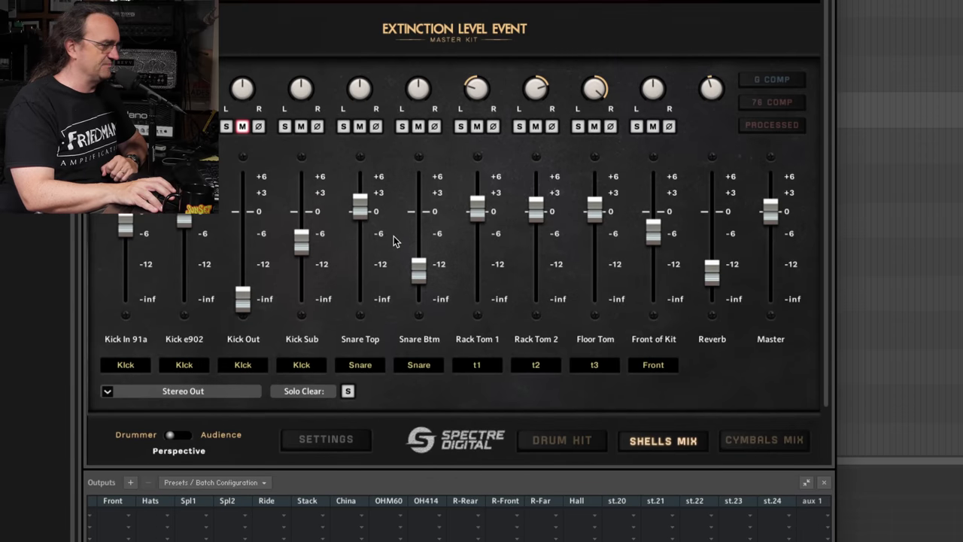
- Check the Overhead AKG 414 fader in Kontakt's Cymbals Mix and return to the Shells Mix
{"action": "left_click", "coordinate": [763, 440]}
{"action": "mouse_move", "coordinate": [533, 307]}
{"action": "left_mouse_down"}
{"action": "mouse_move", "coordinate": [534, 239]}
{"action": "mouse_move", "coordinate": [536, 299]}
{"action": "left_mouse_up"}
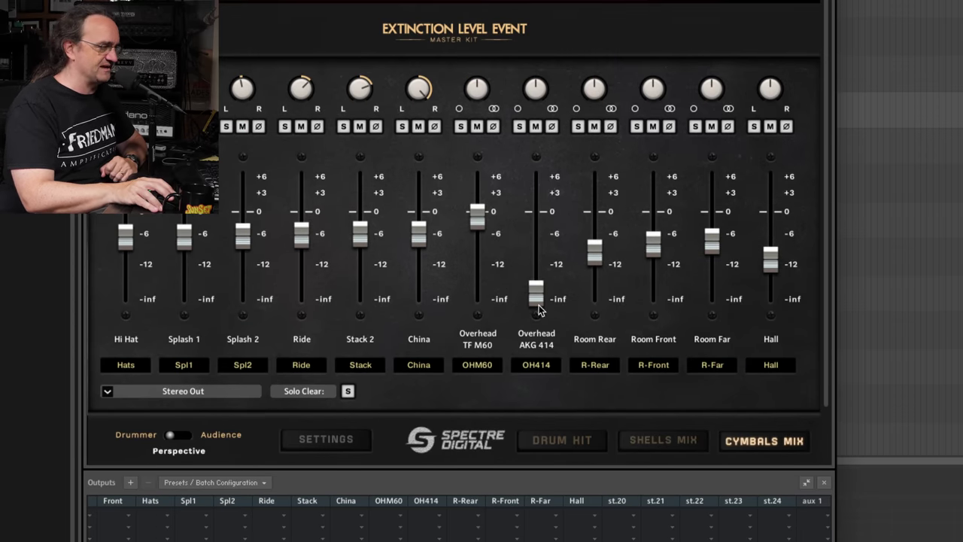
{"action": "left_click", "coordinate": [686, 444]}
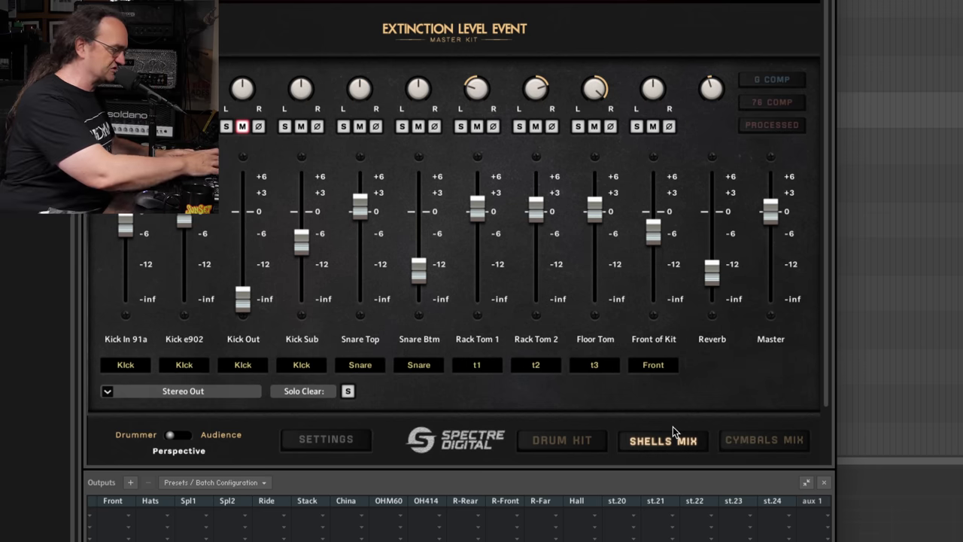